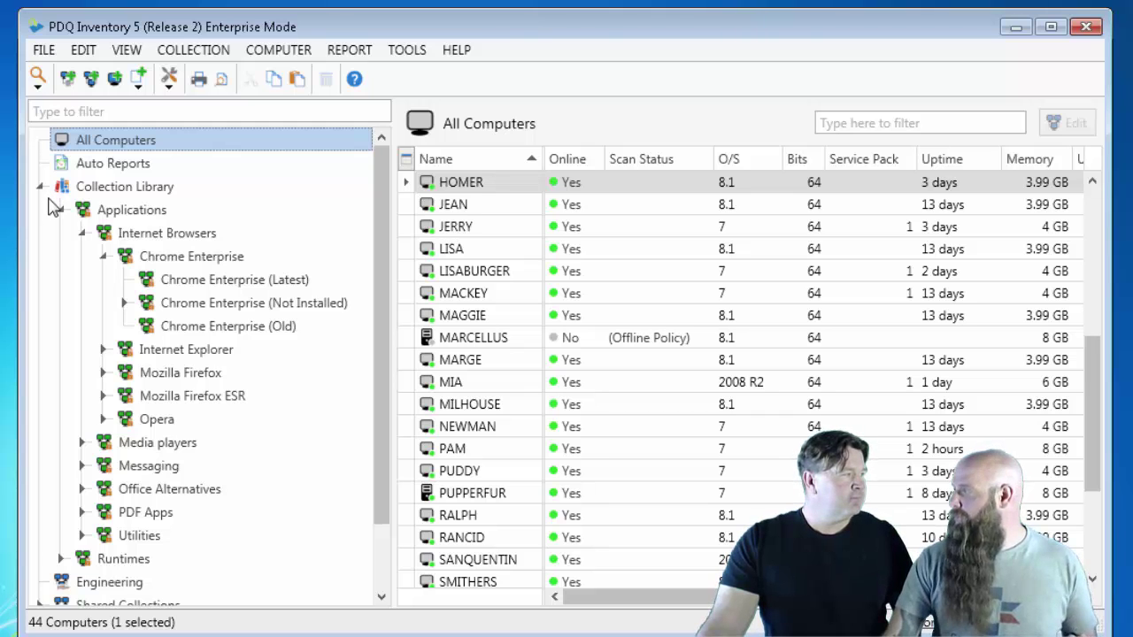
Collapse the Collection Library and show the All Computers list of 44 computers.
click(39, 187)
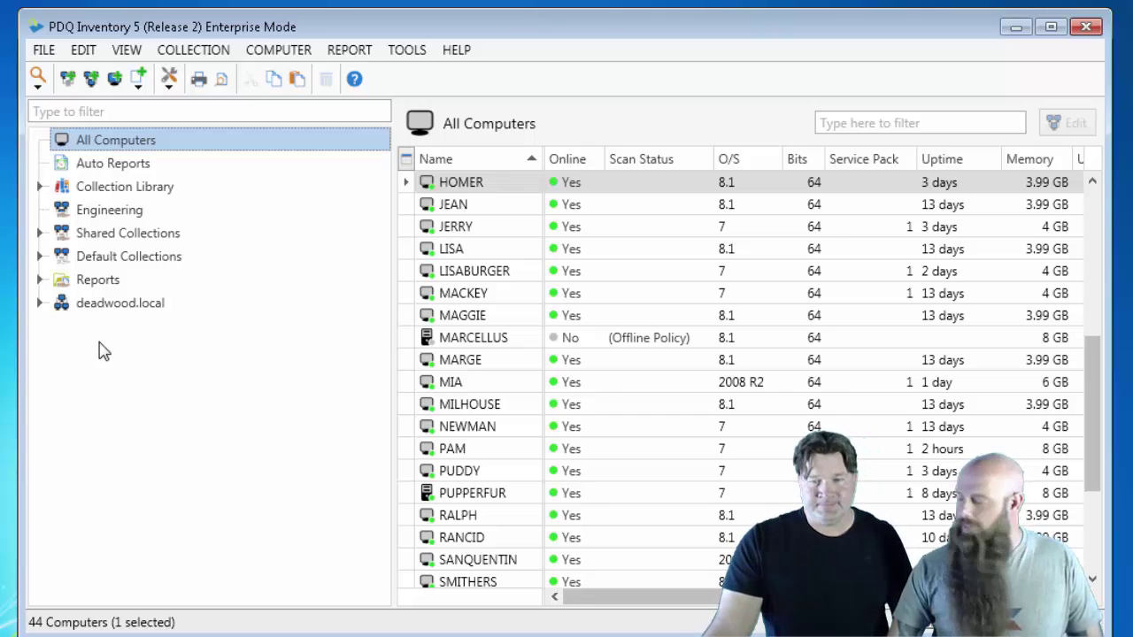
click(138, 389)
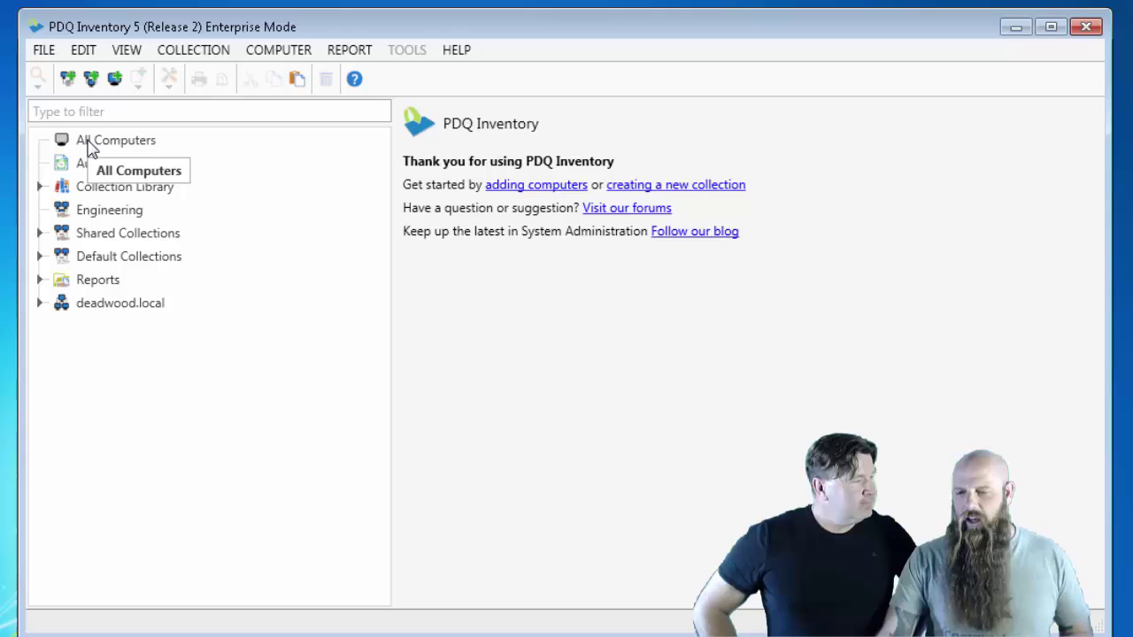
click(91, 151)
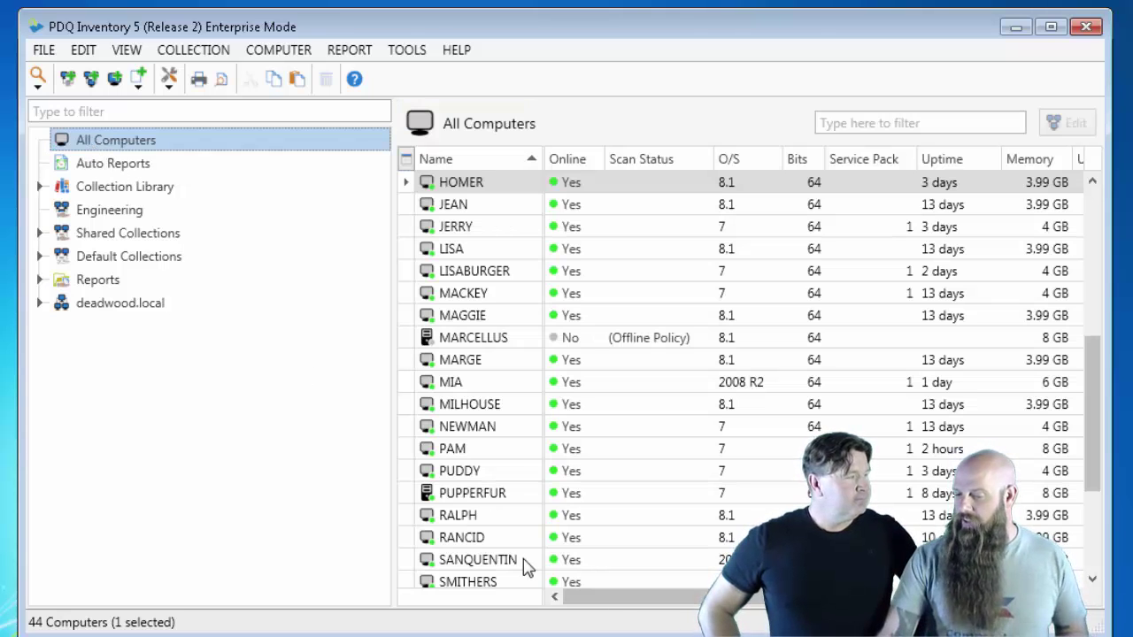
Copy the Malwarebytes' Managed Client name from RANCID's Applications list, then minimize RANCID's window.
double_click(460, 539)
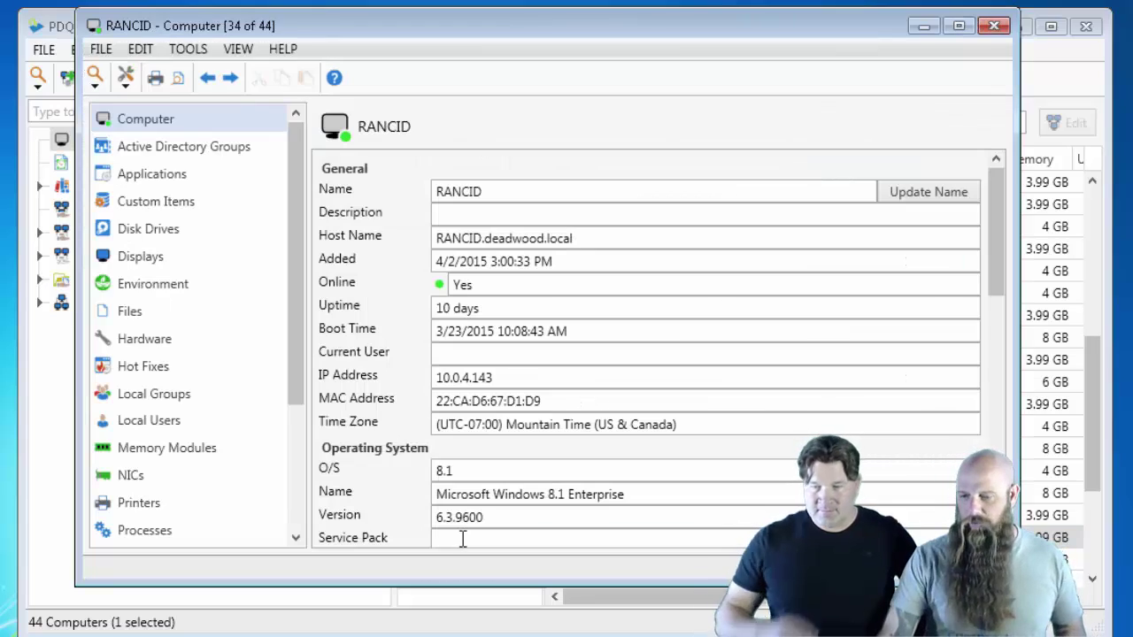
click(177, 181)
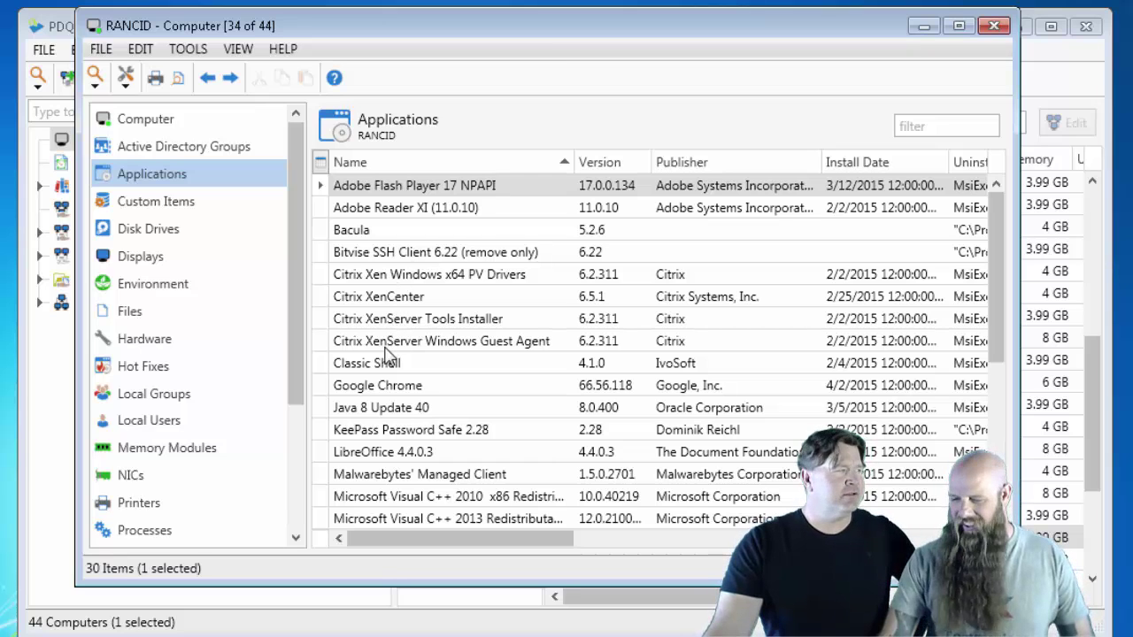
click(380, 476)
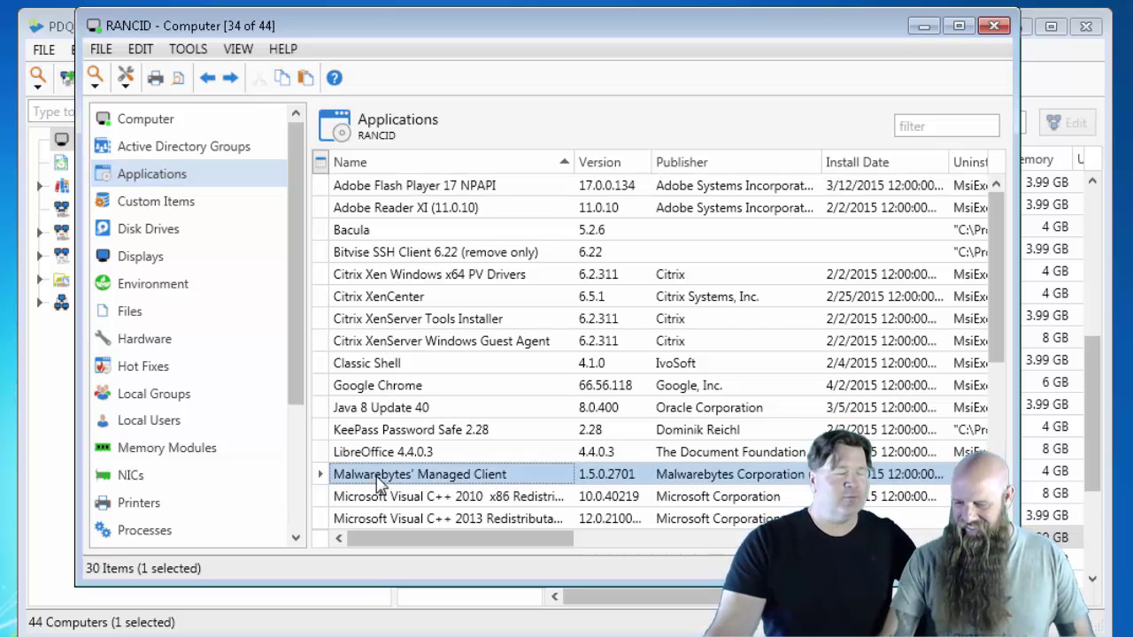
right_click(437, 477)
click(469, 392)
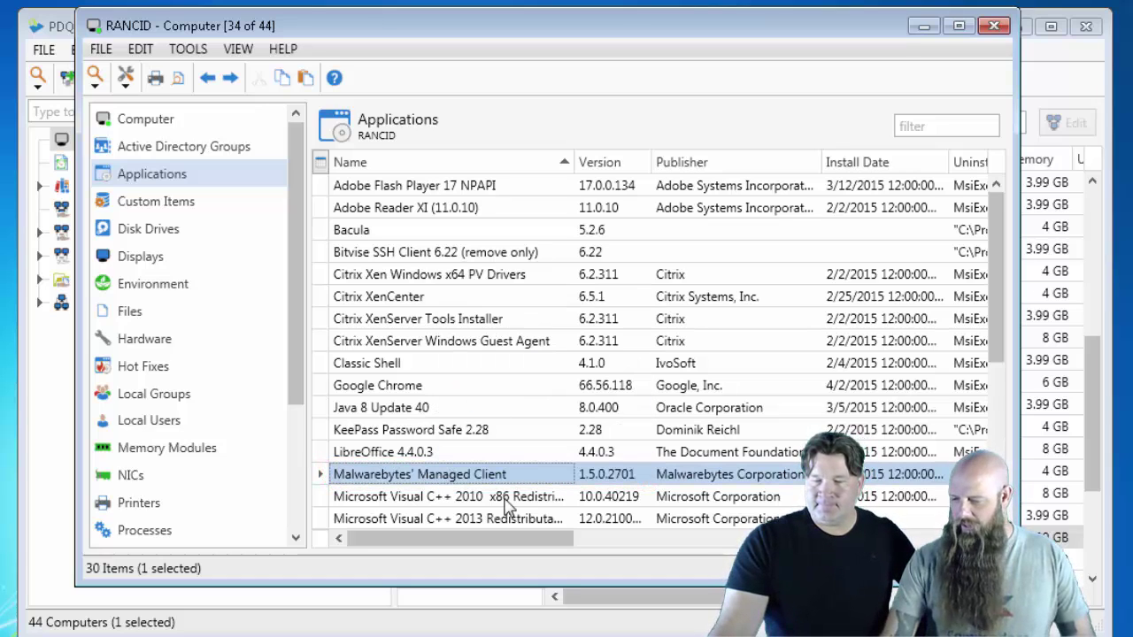
click(923, 26)
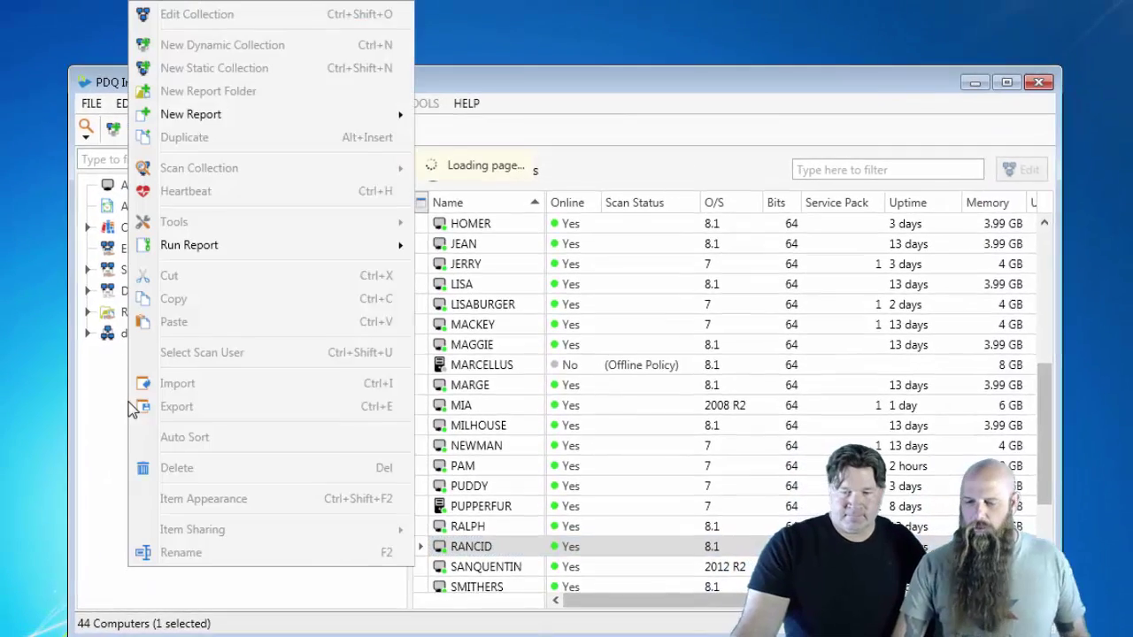
Create a new dynamic collection named Malwarebytes' Managed Client.
right_click(129, 402)
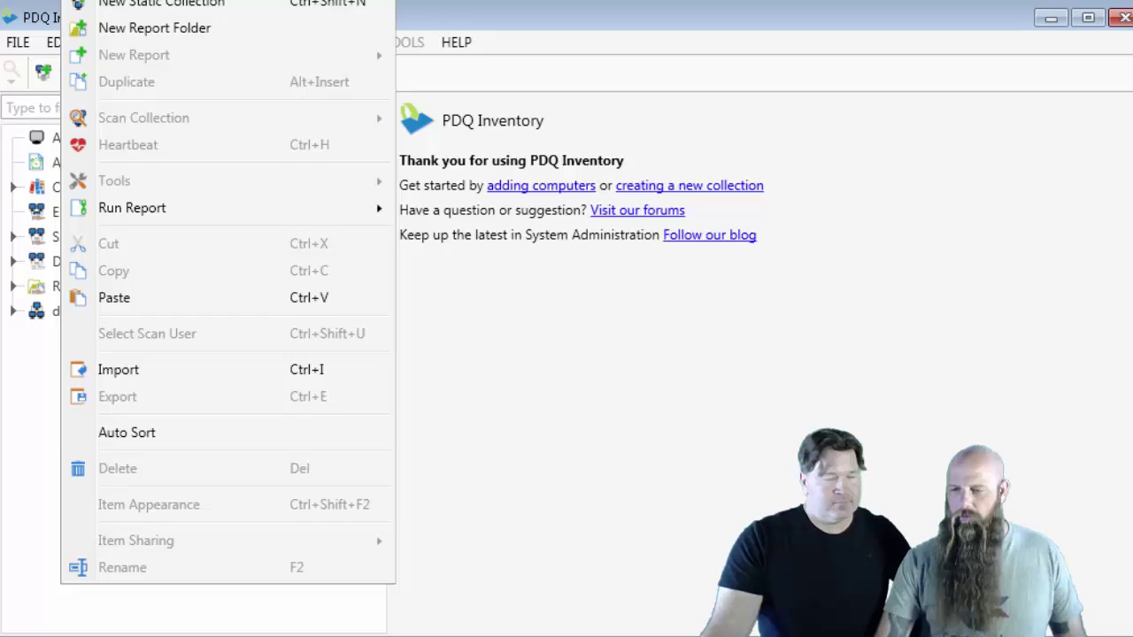
click(159, 1)
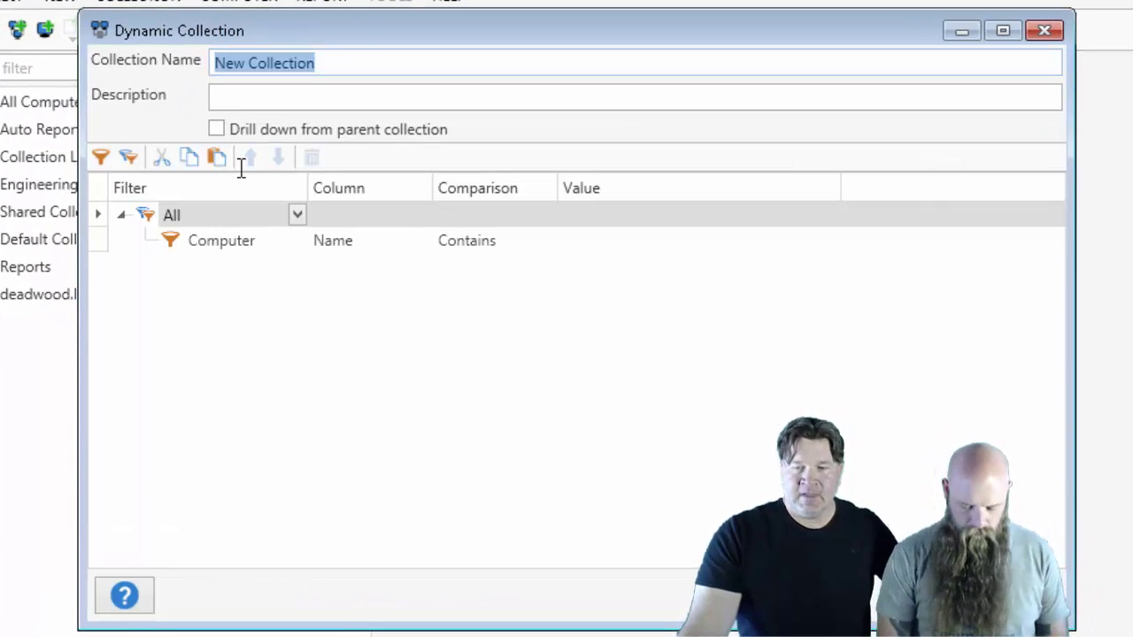
text(Malwarebytes)
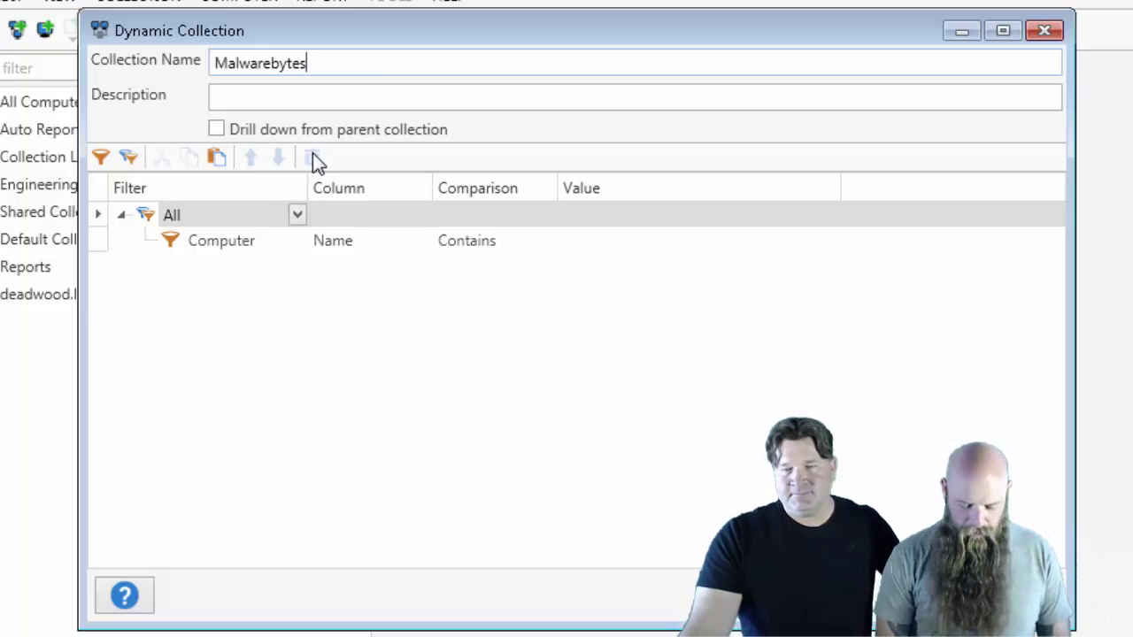
text(' Manged)
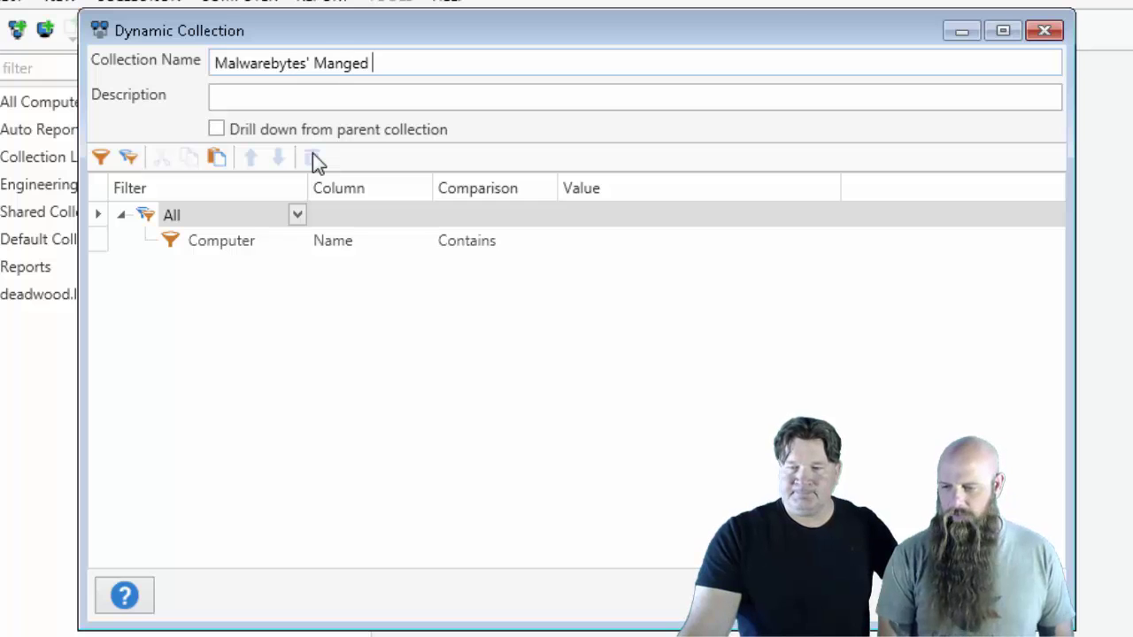
key(BackSpace)
key(BackSpace)
key(BackSpace)
text(aged )
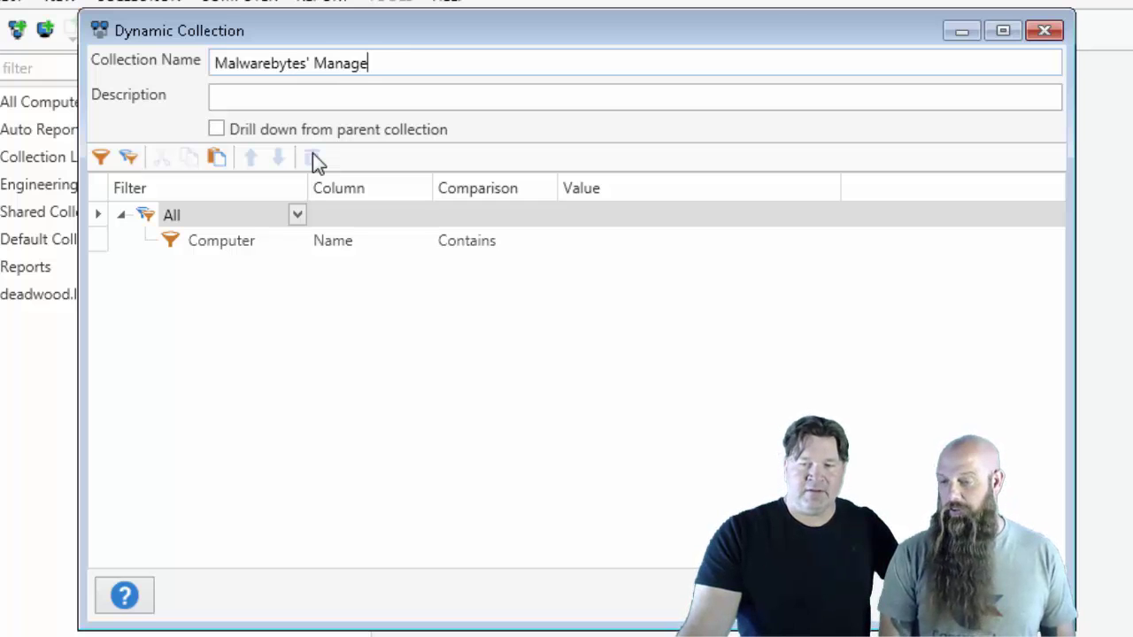
text(Client)
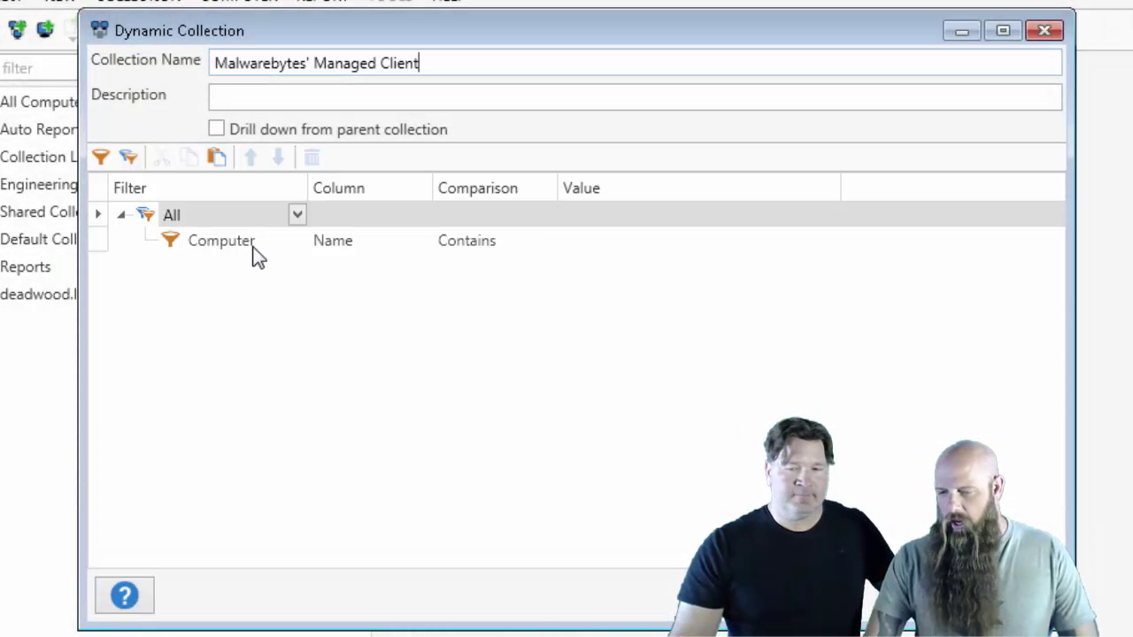
Set its filter to Application Name Equals the pasted Malwarebytes' Managed Client value.
click(249, 242)
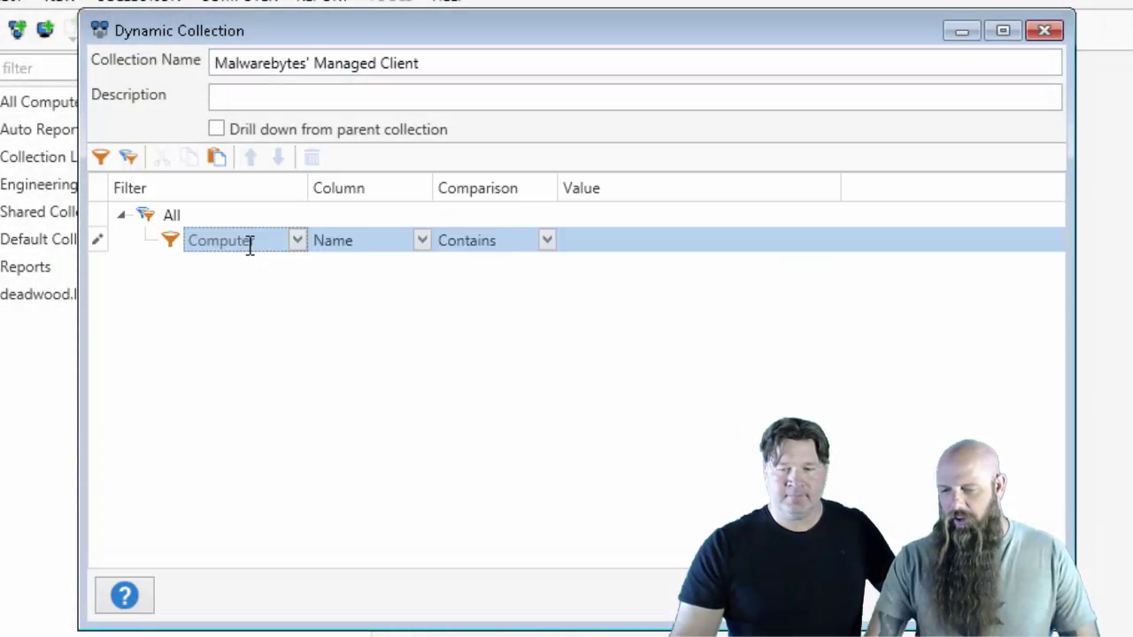
click(298, 241)
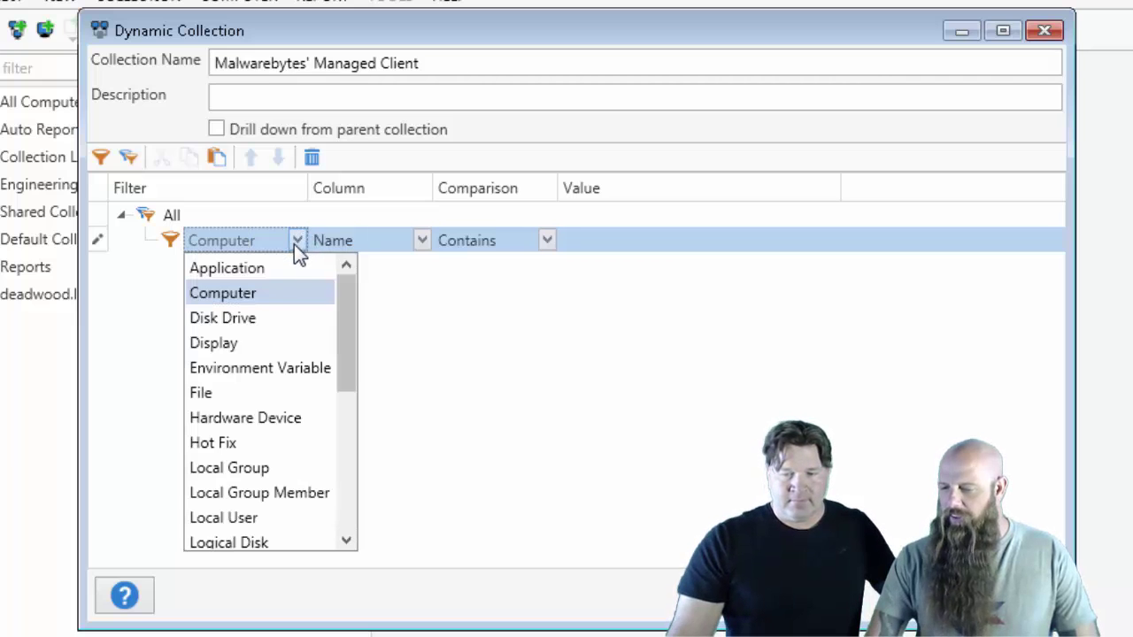
click(260, 269)
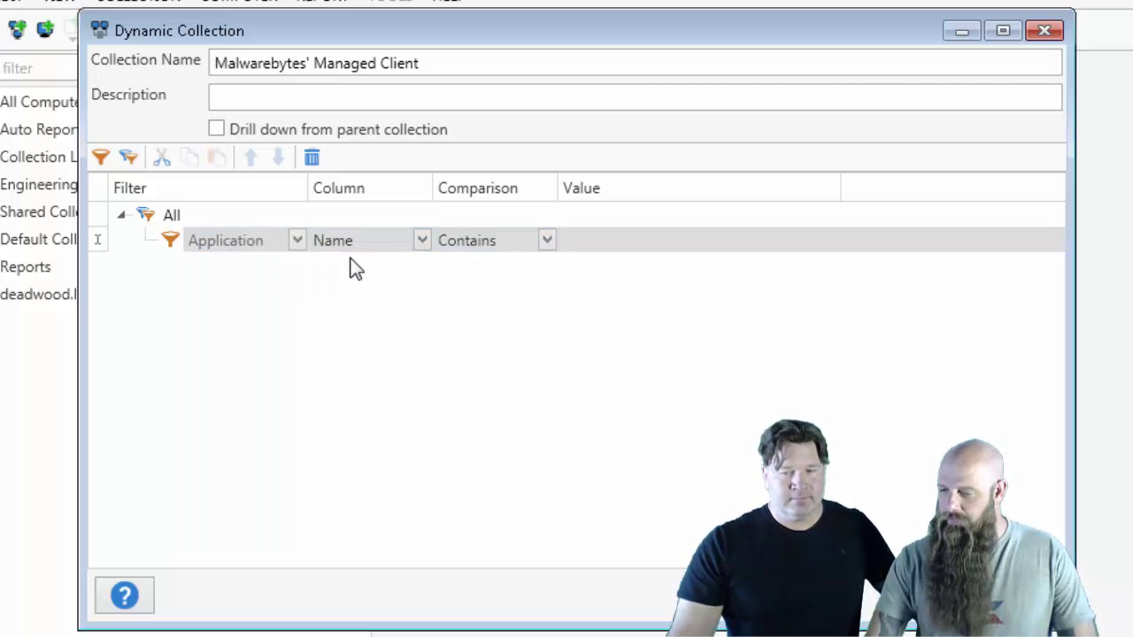
click(551, 247)
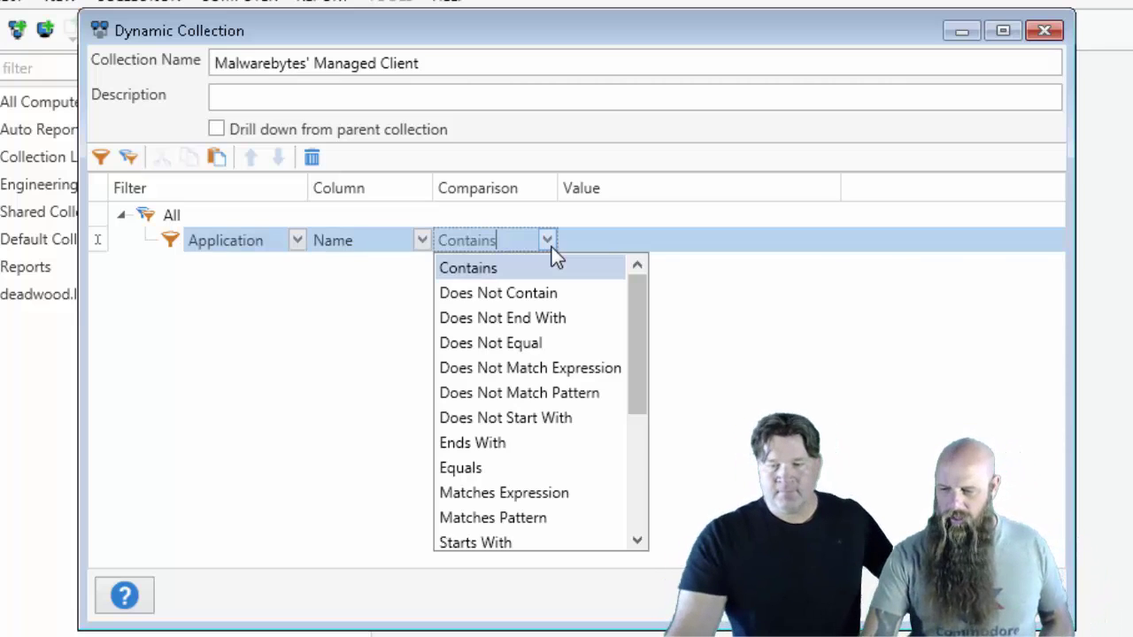
click(487, 467)
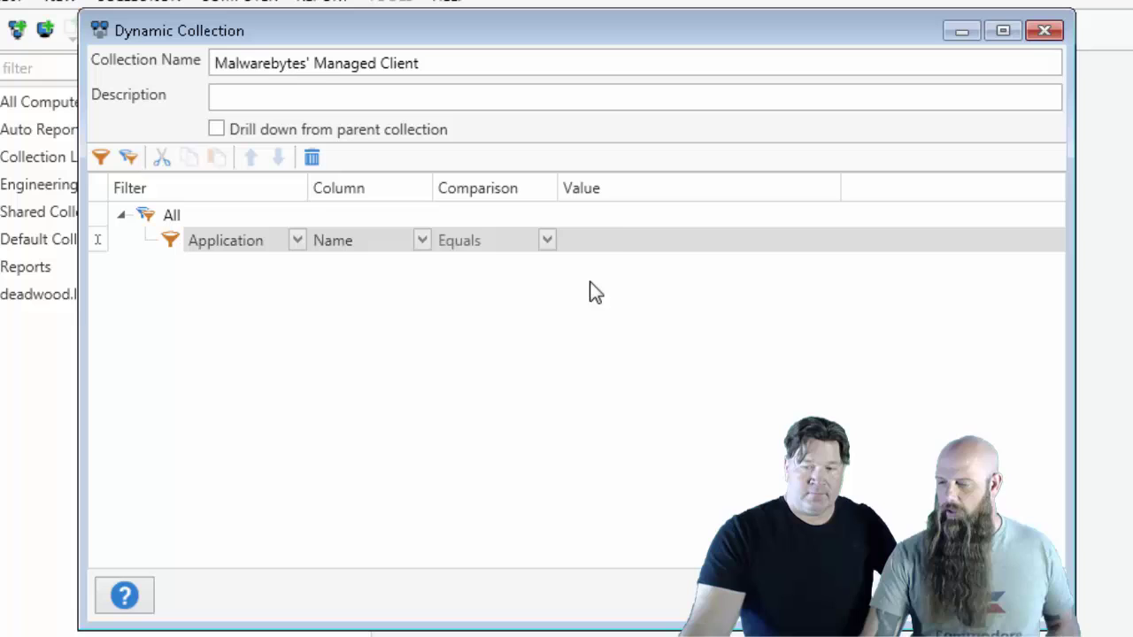
click(612, 237)
key(ctrl+v)
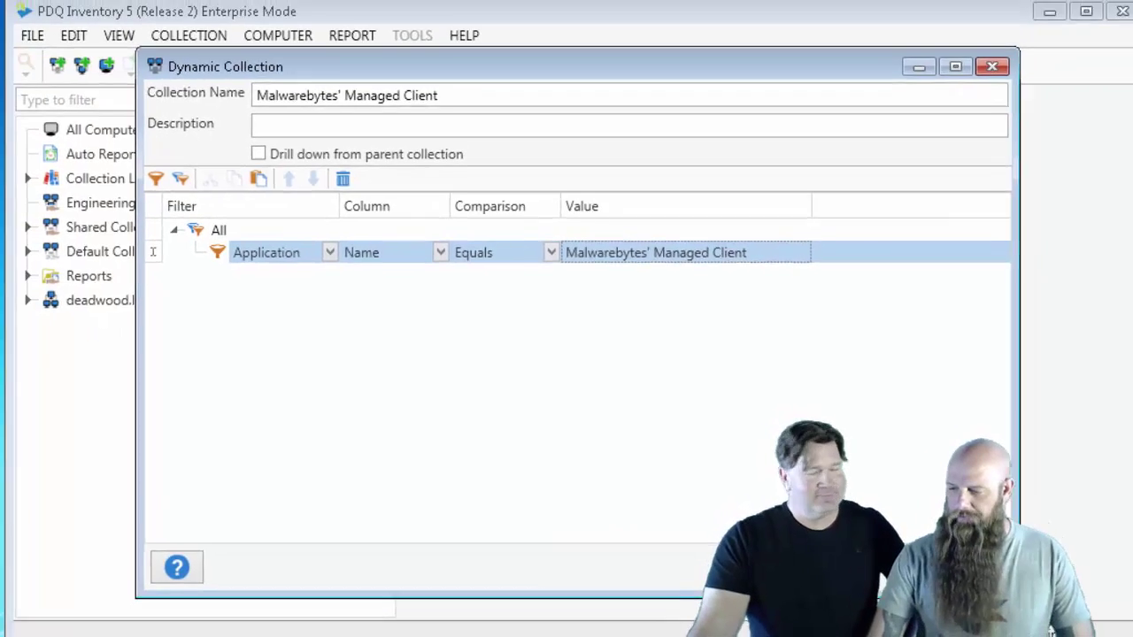
Save the Malwarebytes' Managed Client collection (21 computers) and duplicate it.
key(Return)
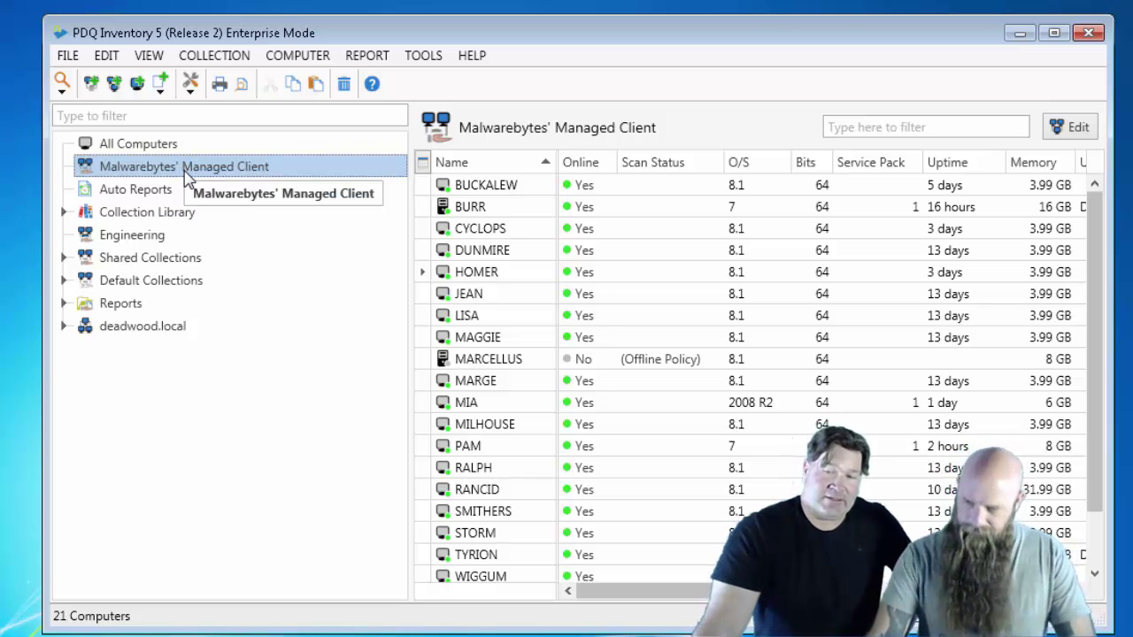
right_click(185, 177)
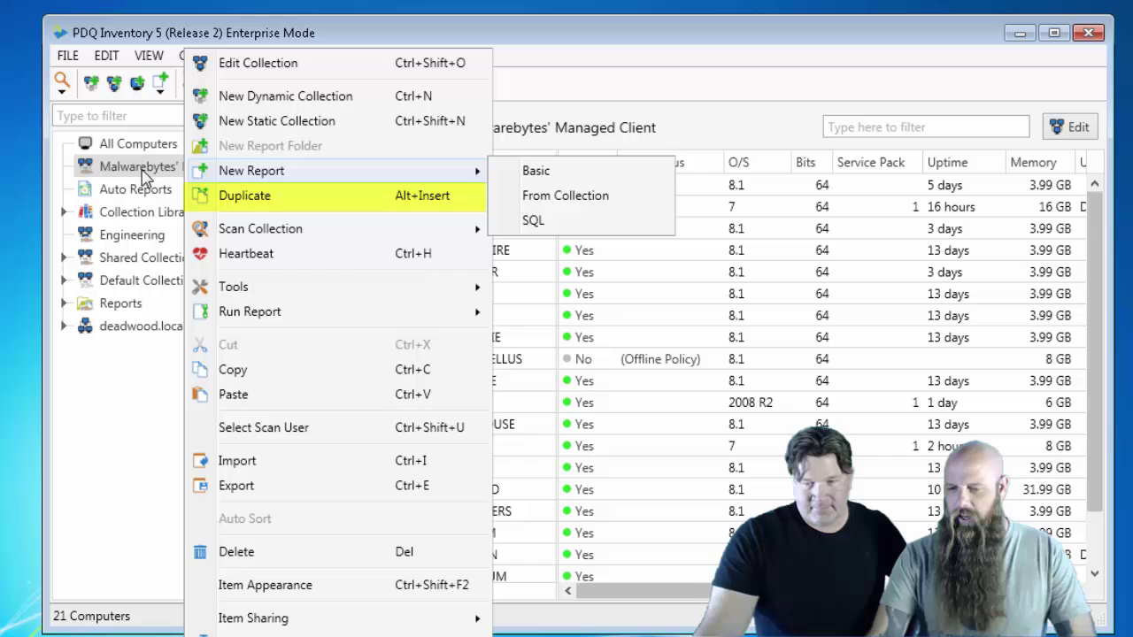
click(223, 198)
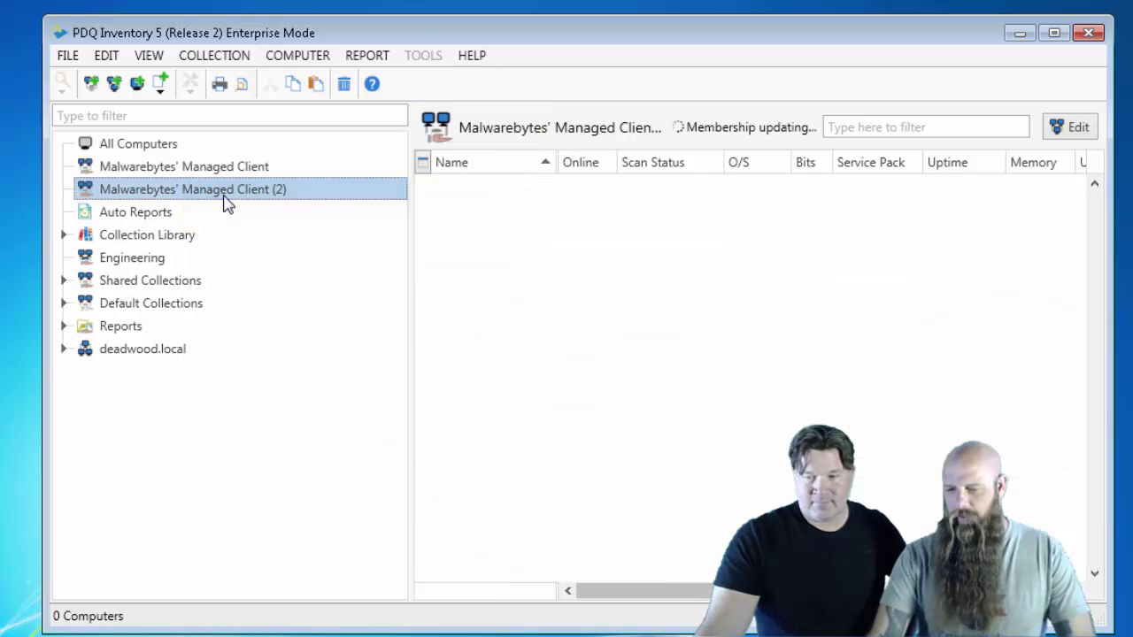
In the (2) copy's settings, add an Application filter row, then delete the extra Contains row.
double_click(225, 199)
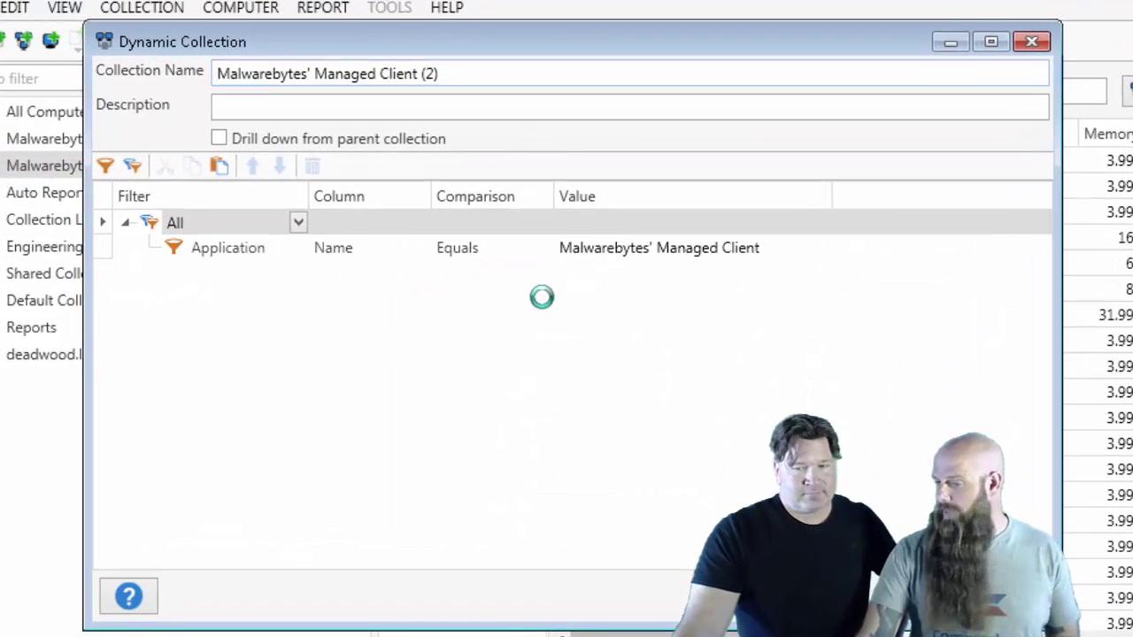
click(104, 166)
click(299, 273)
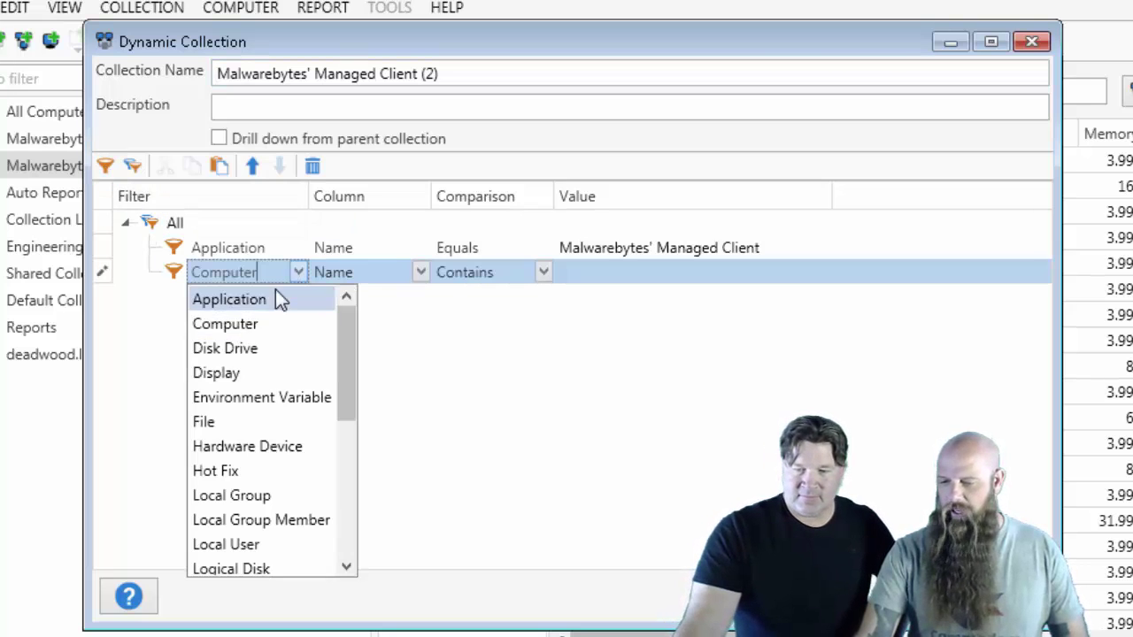
click(275, 296)
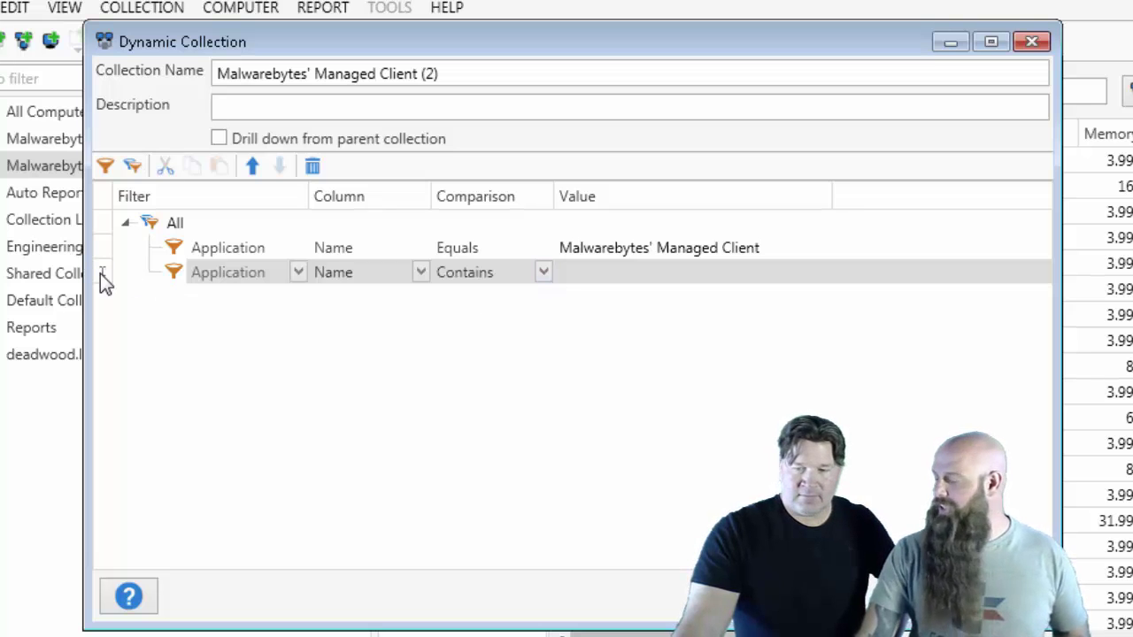
click(103, 276)
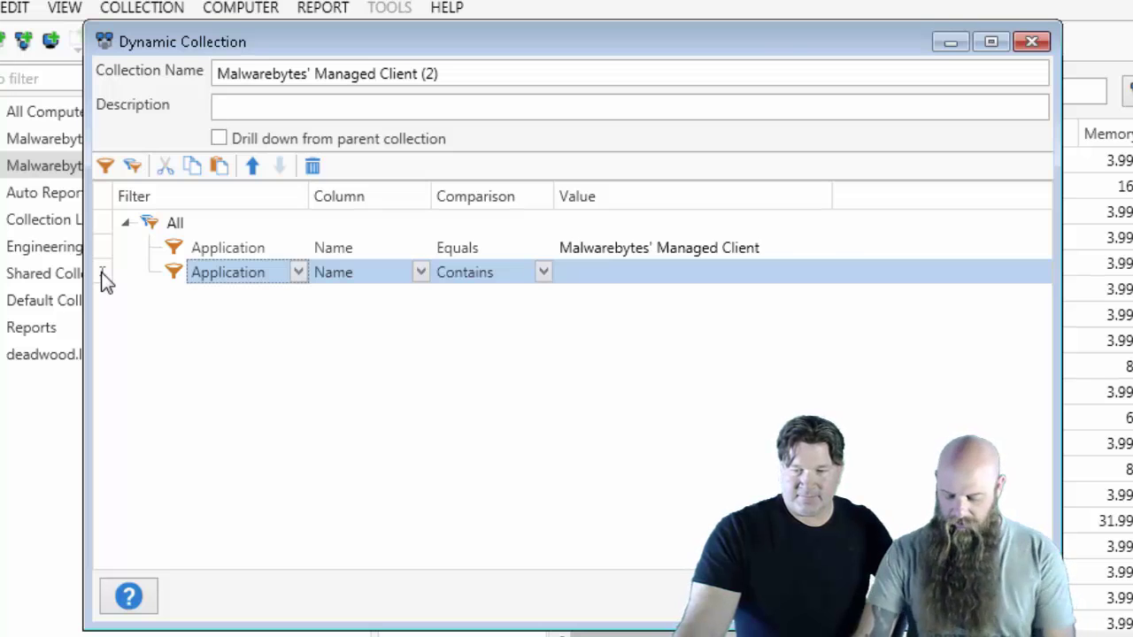
key(Delete)
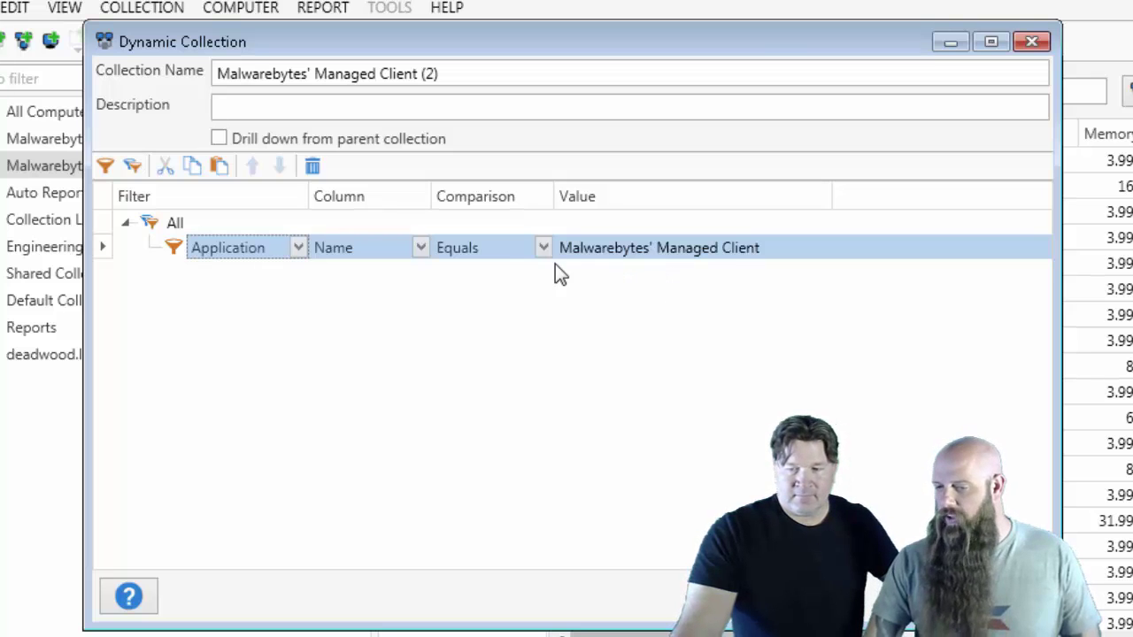
Switch the top filter group from All to Not Any and save the collection.
click(211, 222)
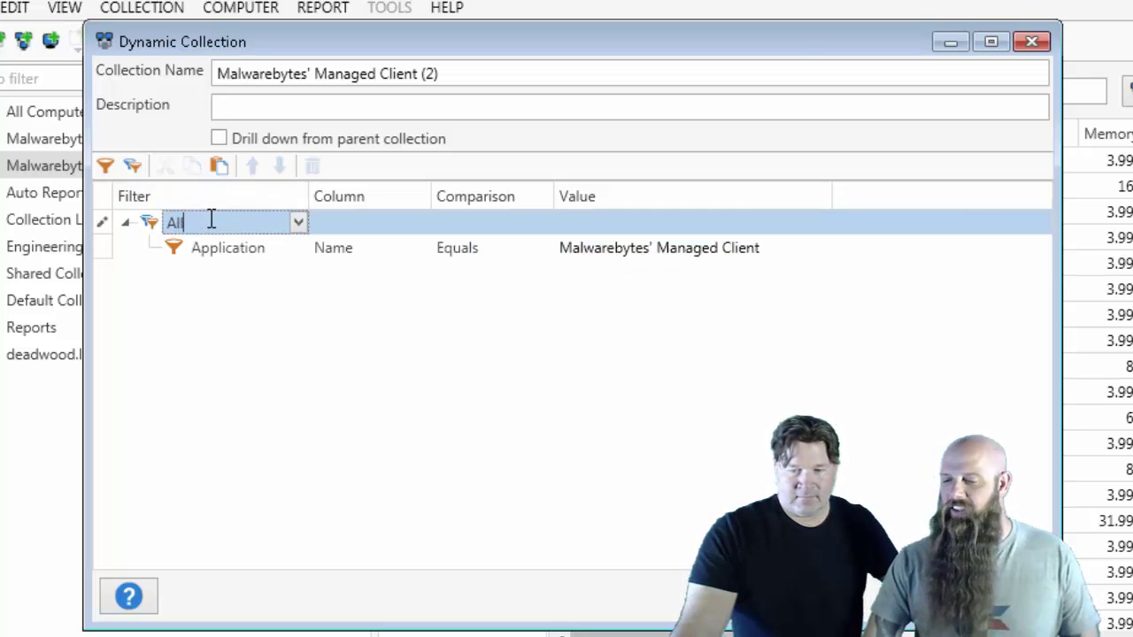
click(296, 222)
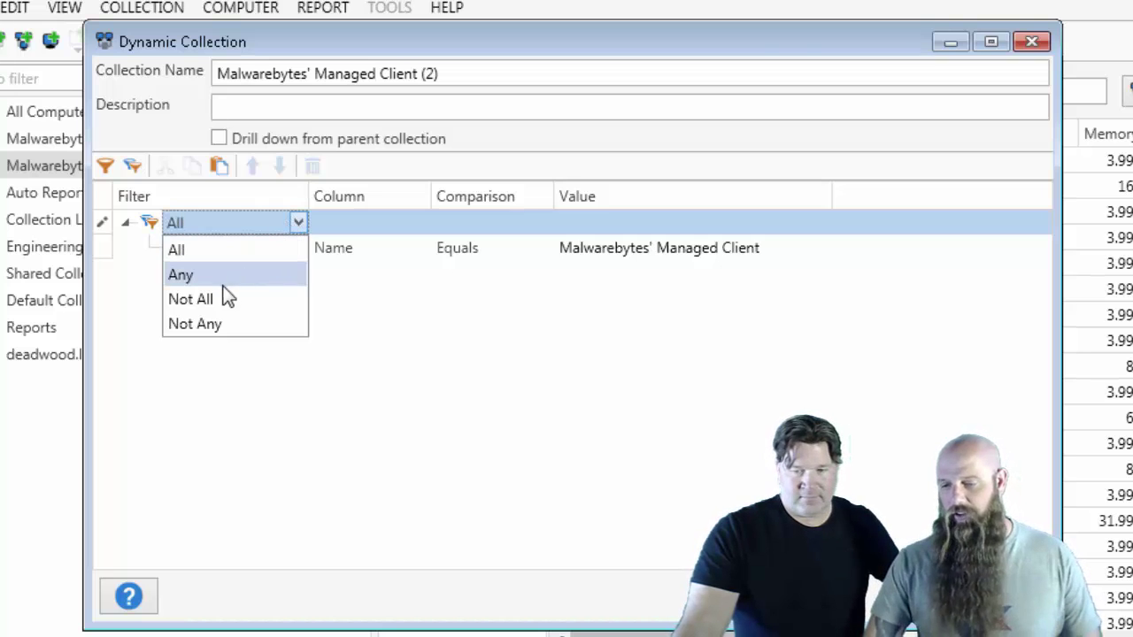
click(206, 320)
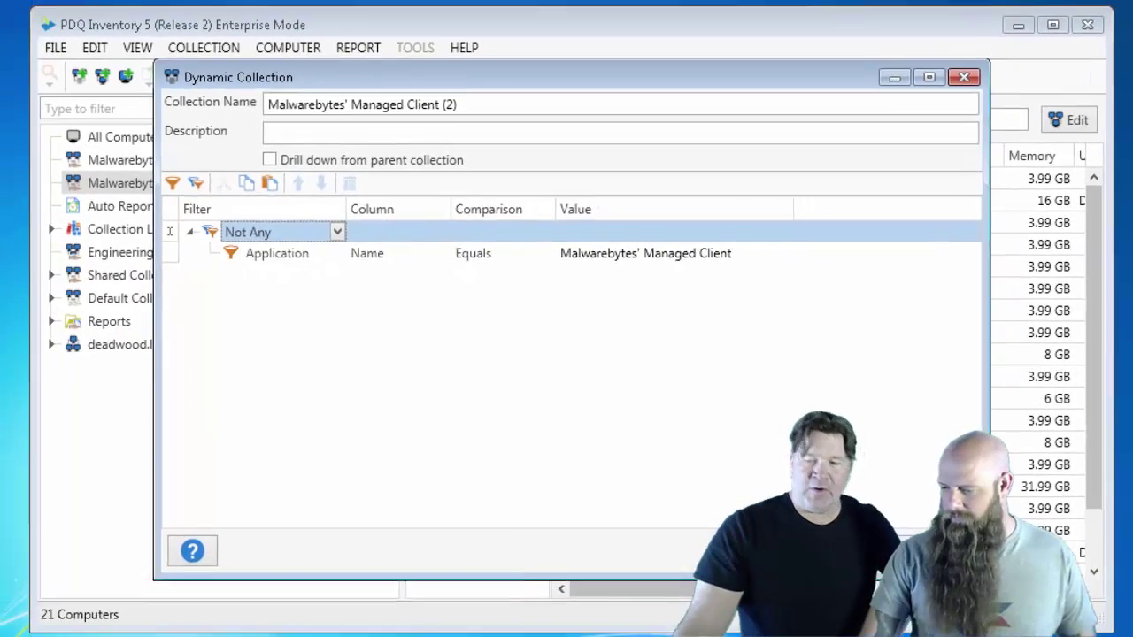
key(Return)
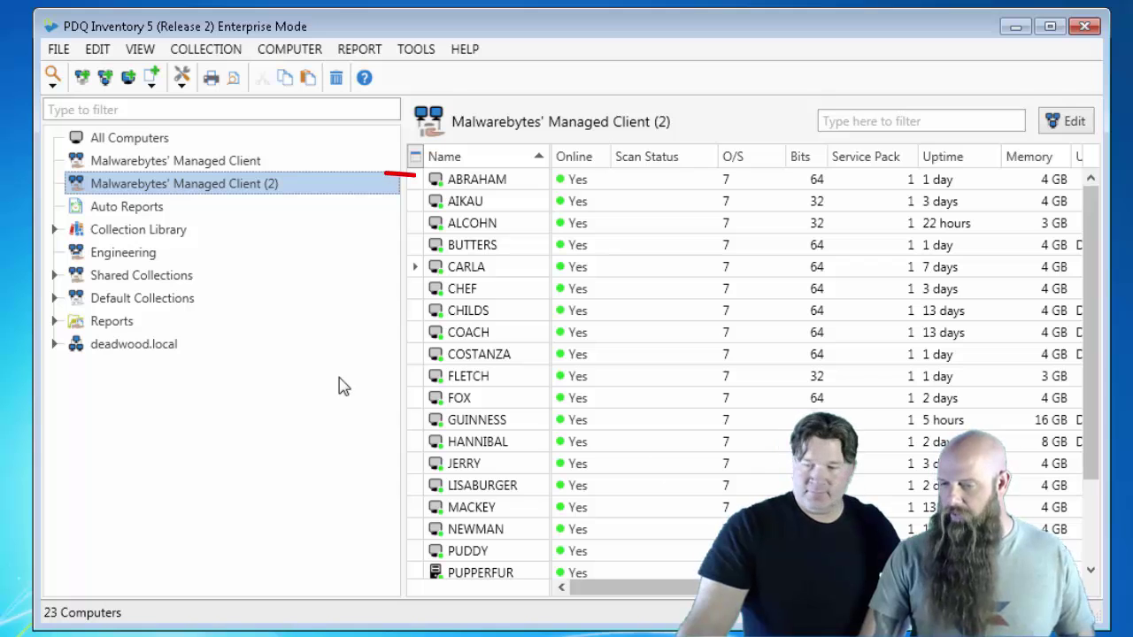
Nest the (2) copy under Malwarebytes' Managed Client and rename it Malwarebytes' Missing.
drag(171, 175, 170, 163)
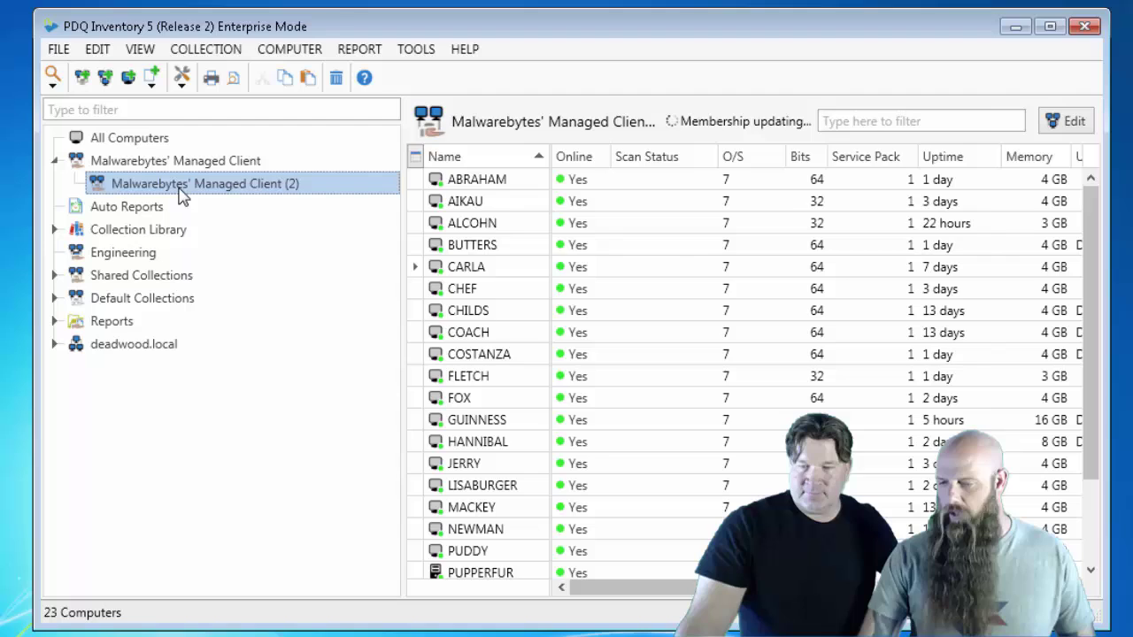
double_click(177, 185)
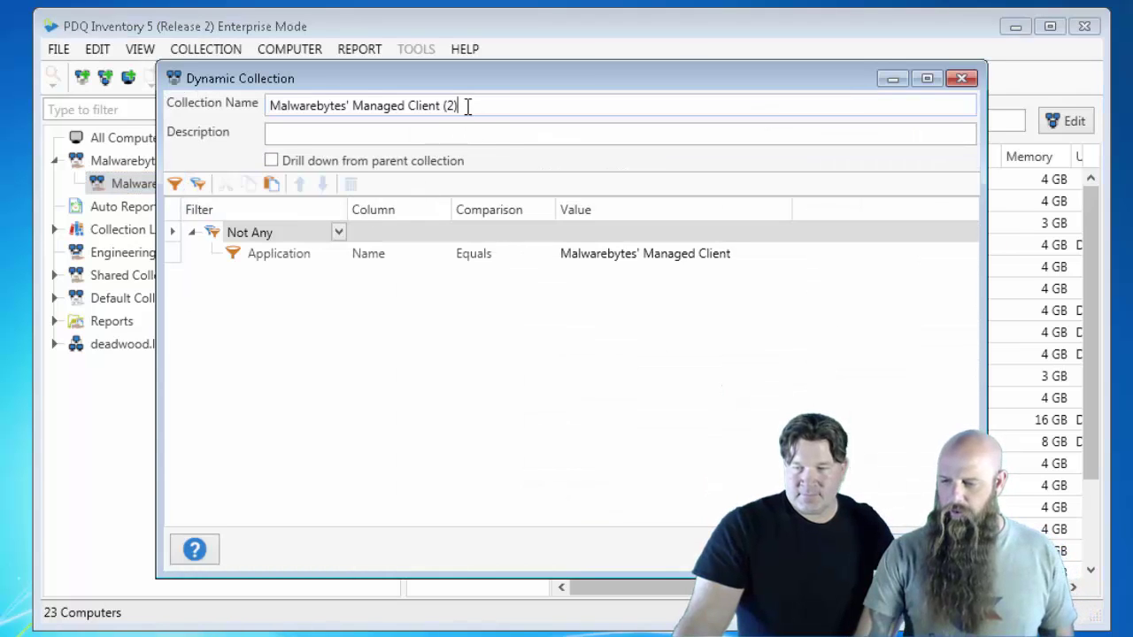
drag(467, 105, 361, 124)
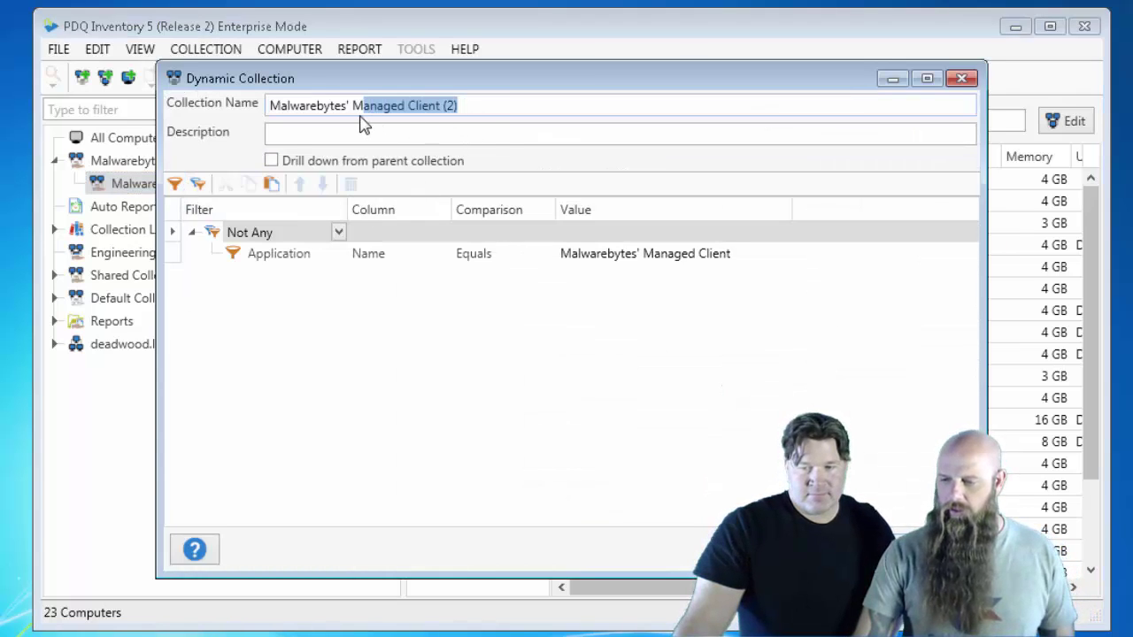
text(issi)
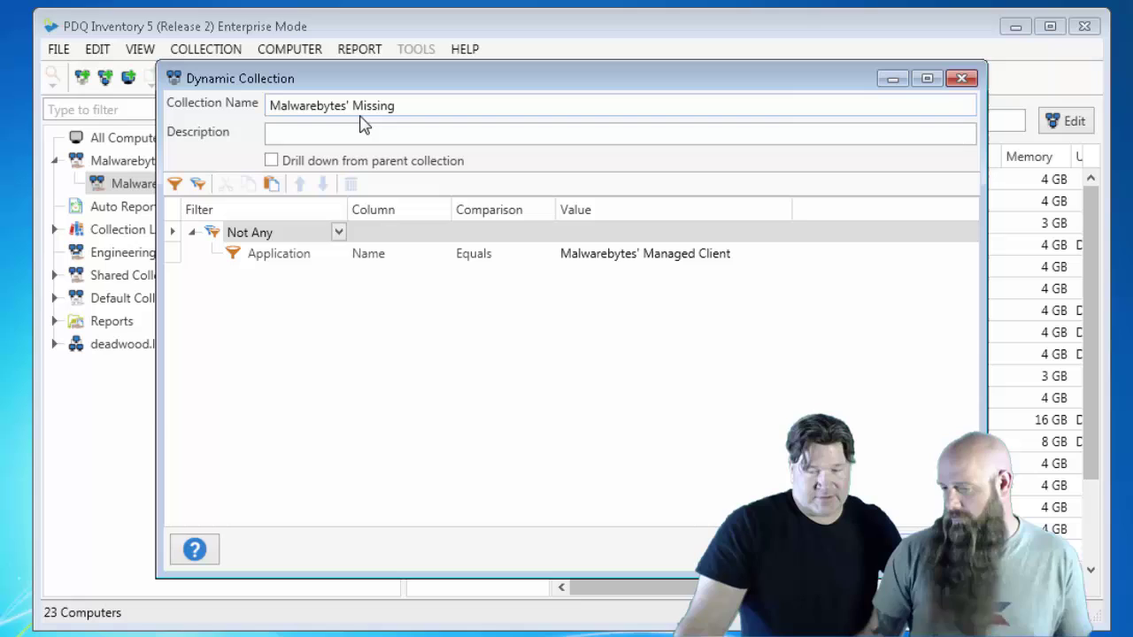
key(Return)
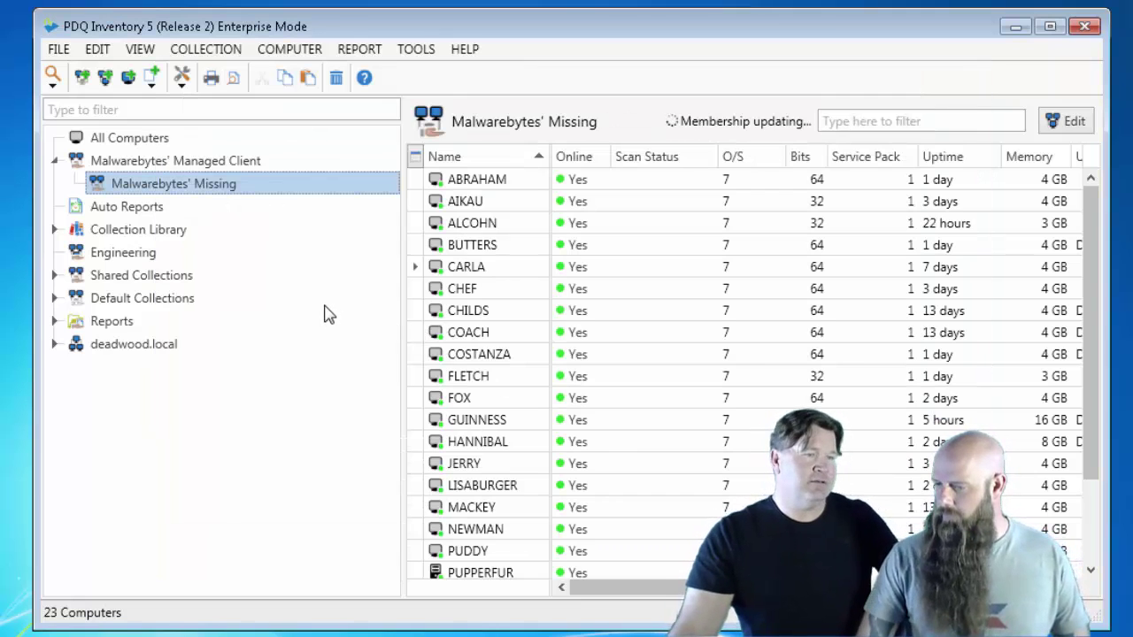
click(241, 166)
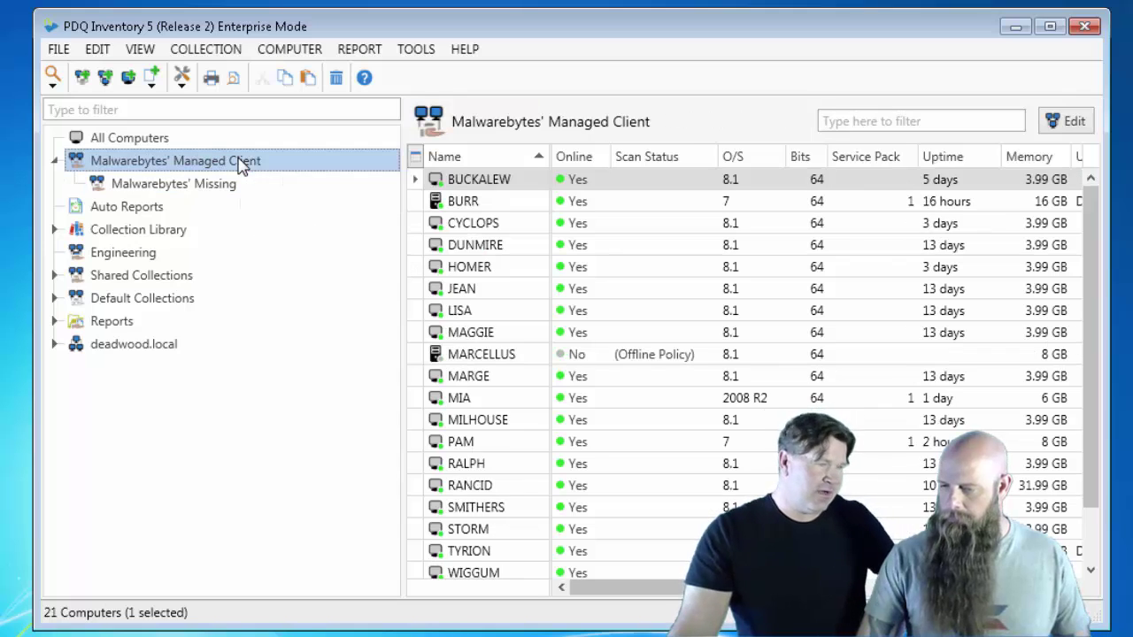
double_click(475, 492)
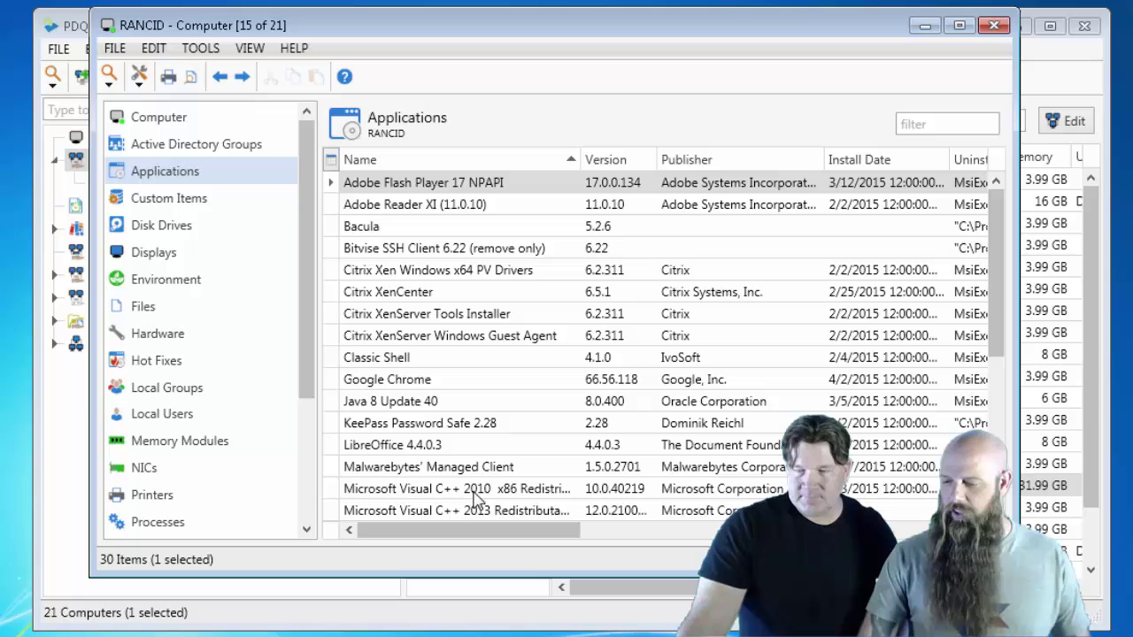
click(609, 469)
right_click(609, 476)
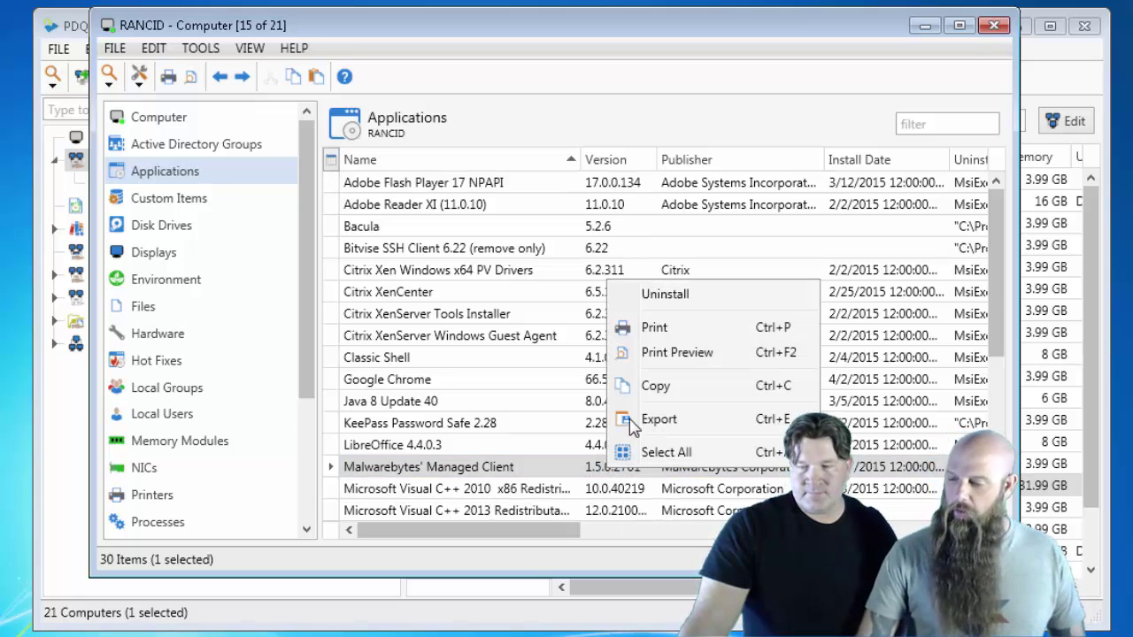
click(638, 387)
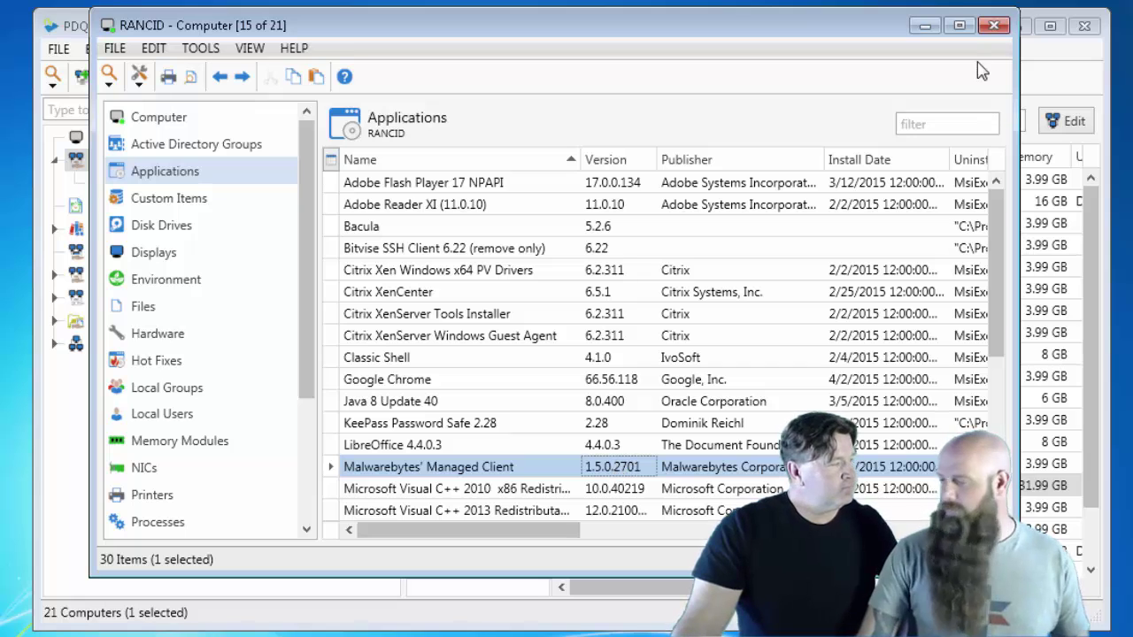
click(994, 24)
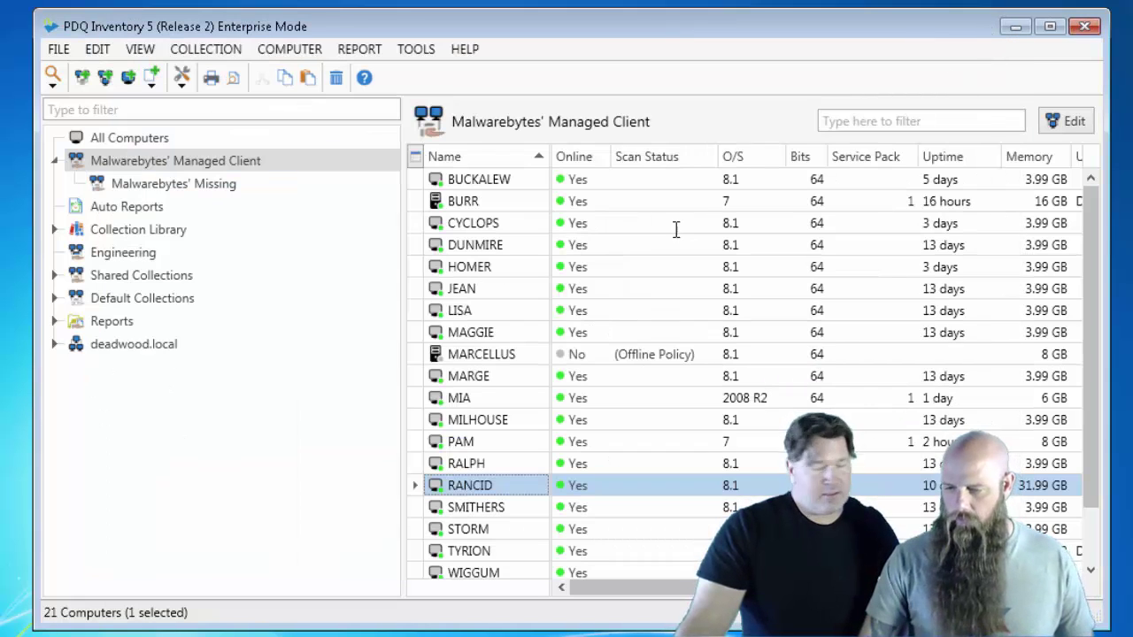
Duplicate Malwarebytes' Missing and switch the copy's top filter group from Not Any back to All.
right_click(162, 188)
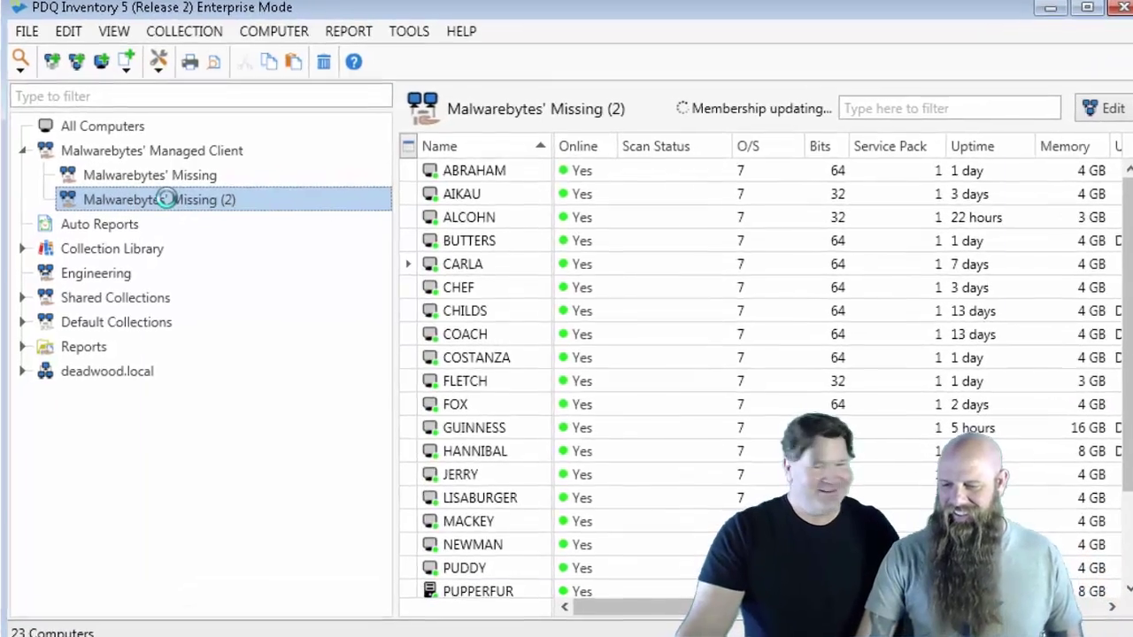
double_click(196, 216)
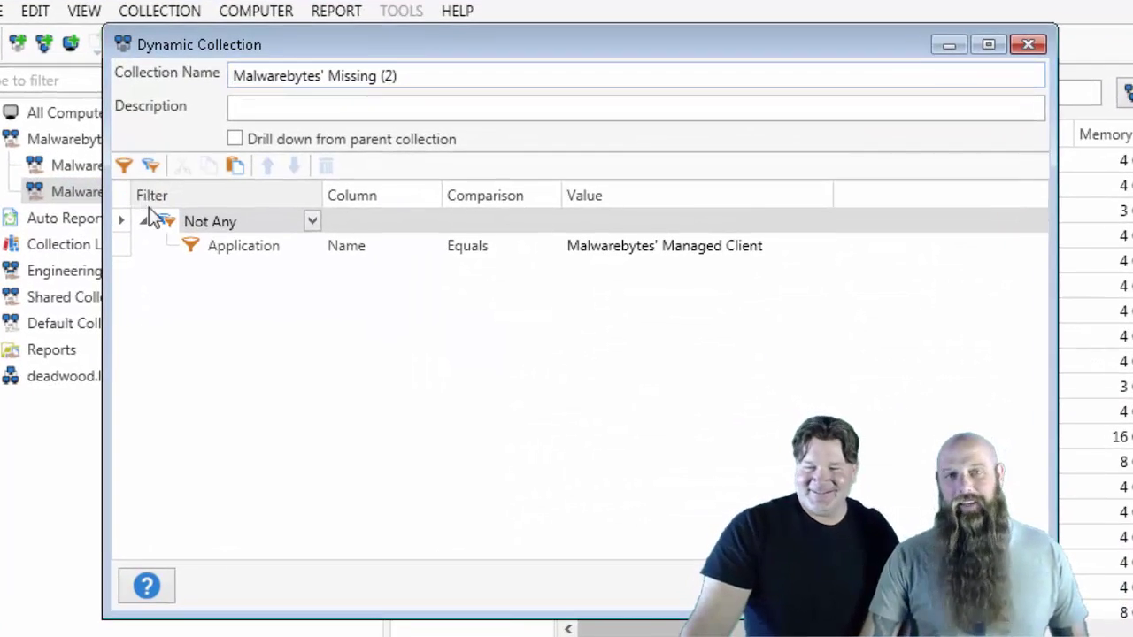
click(311, 224)
click(228, 252)
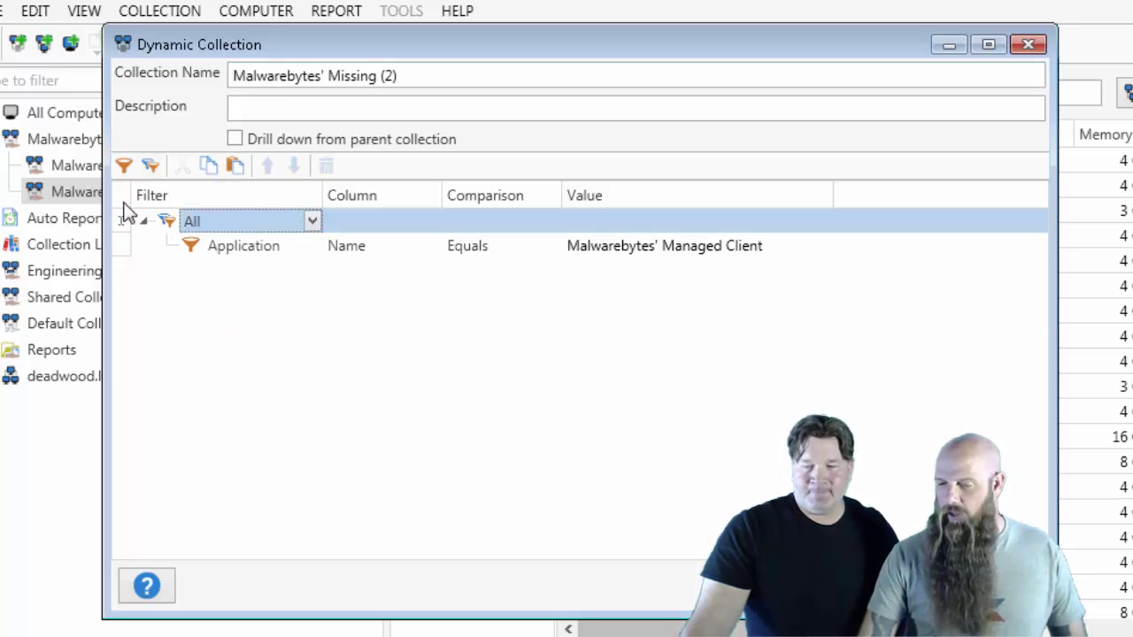
click(151, 168)
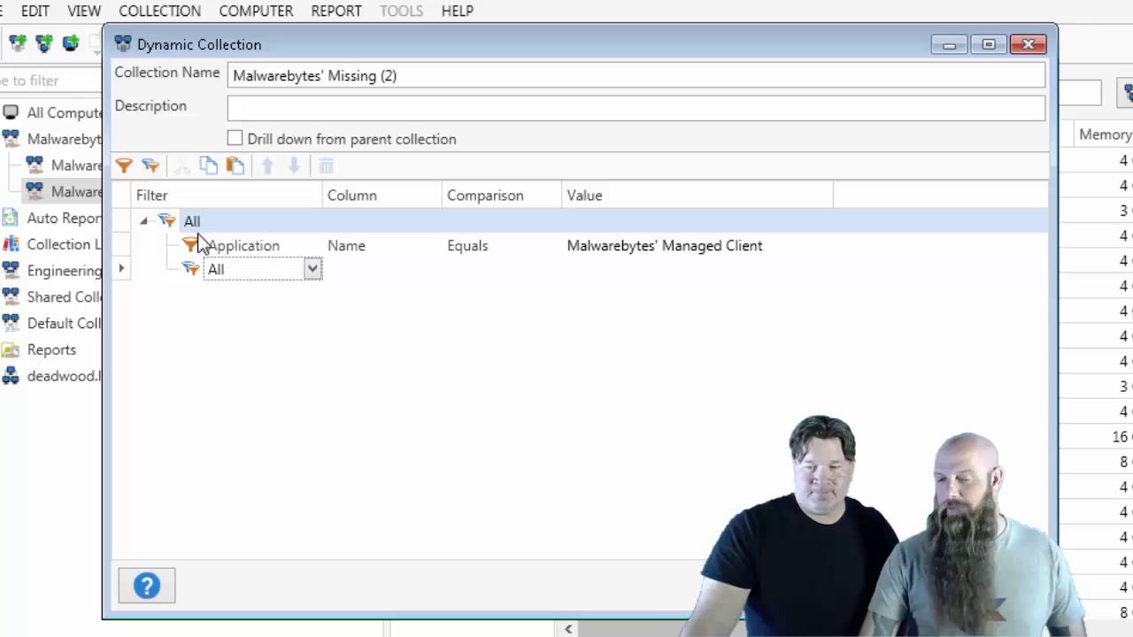
click(118, 275)
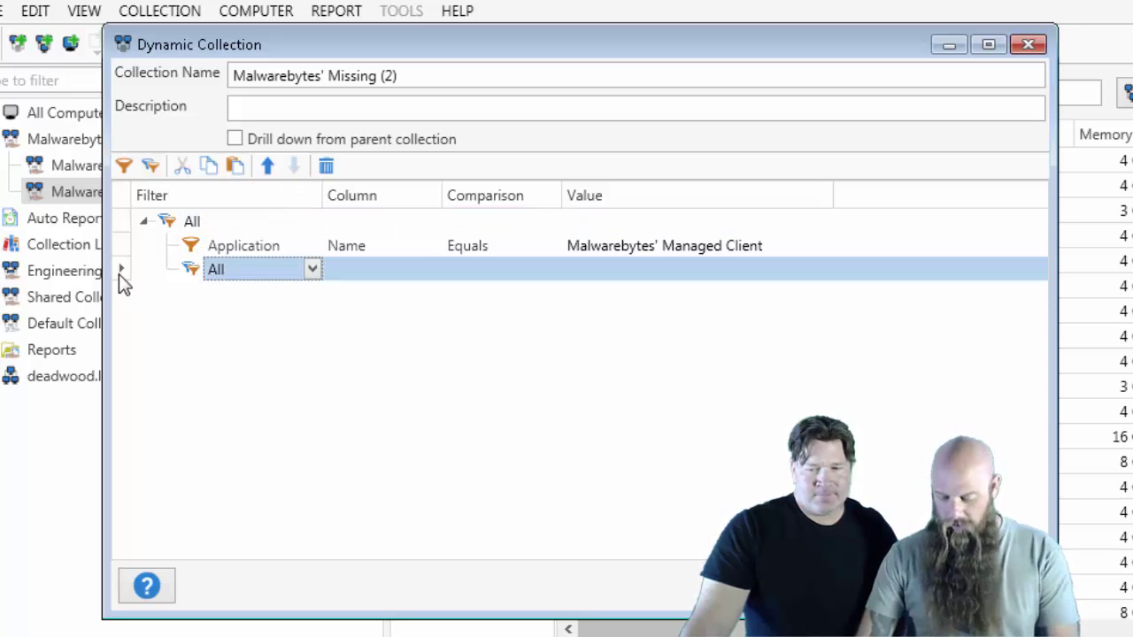
key(Delete)
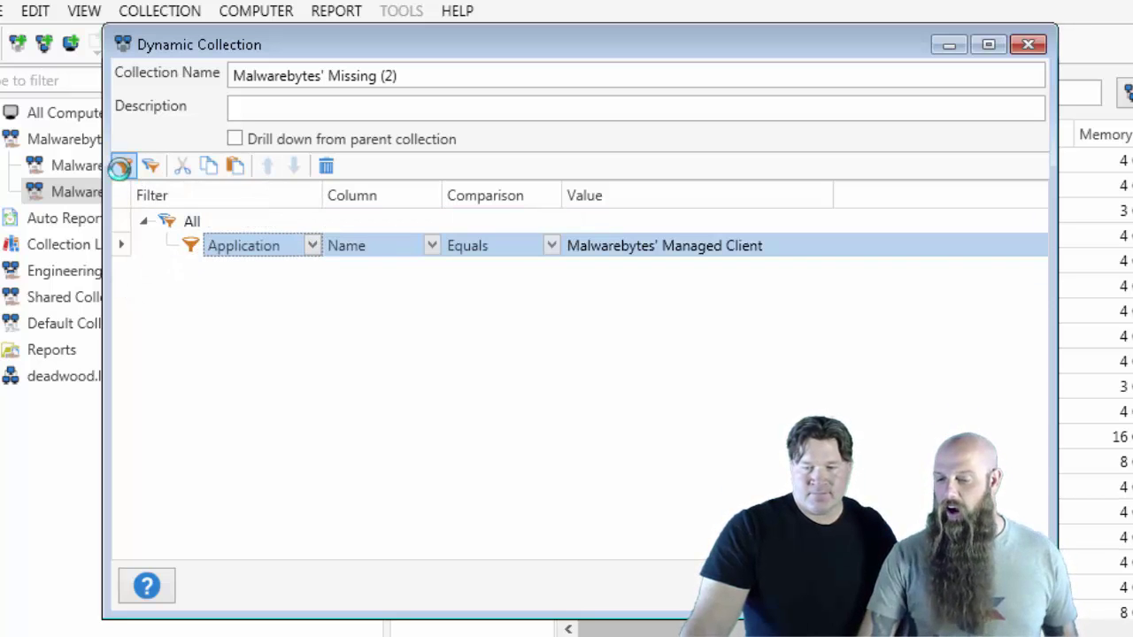
Add an Application Version filter using Version Equals 1.5.0.2701 to the Missing (2) copy.
click(122, 167)
click(432, 270)
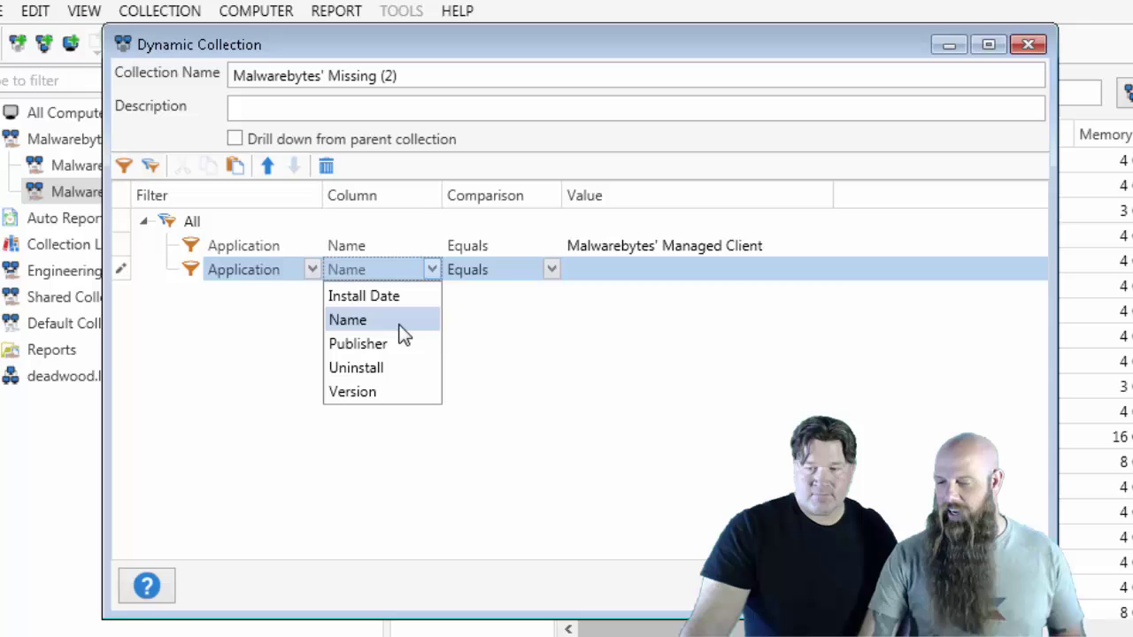
click(379, 392)
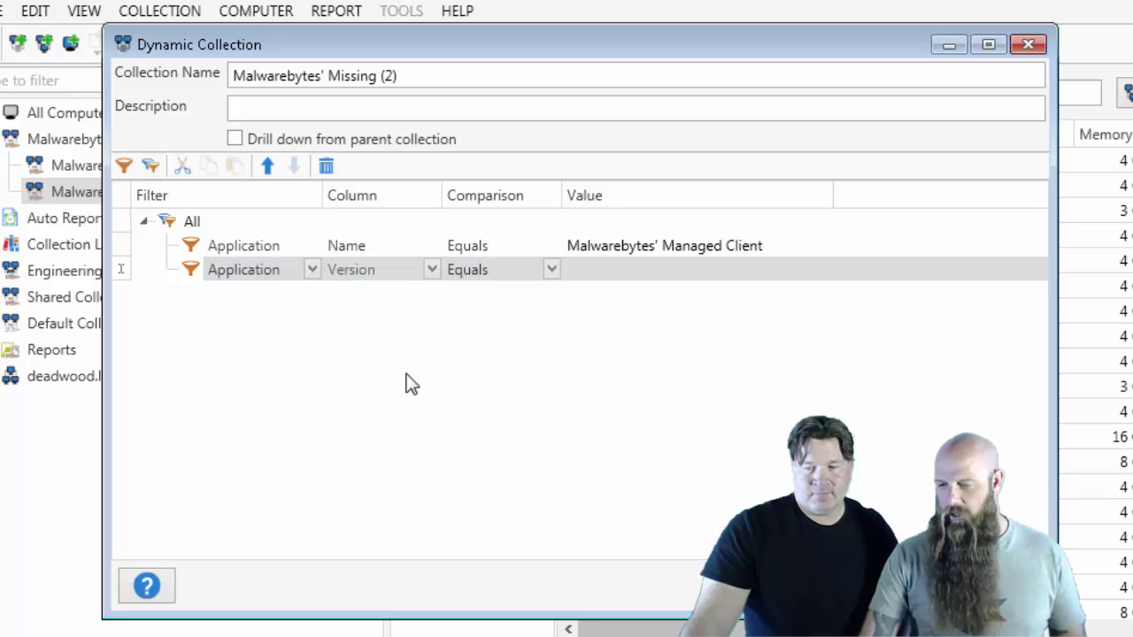
click(549, 271)
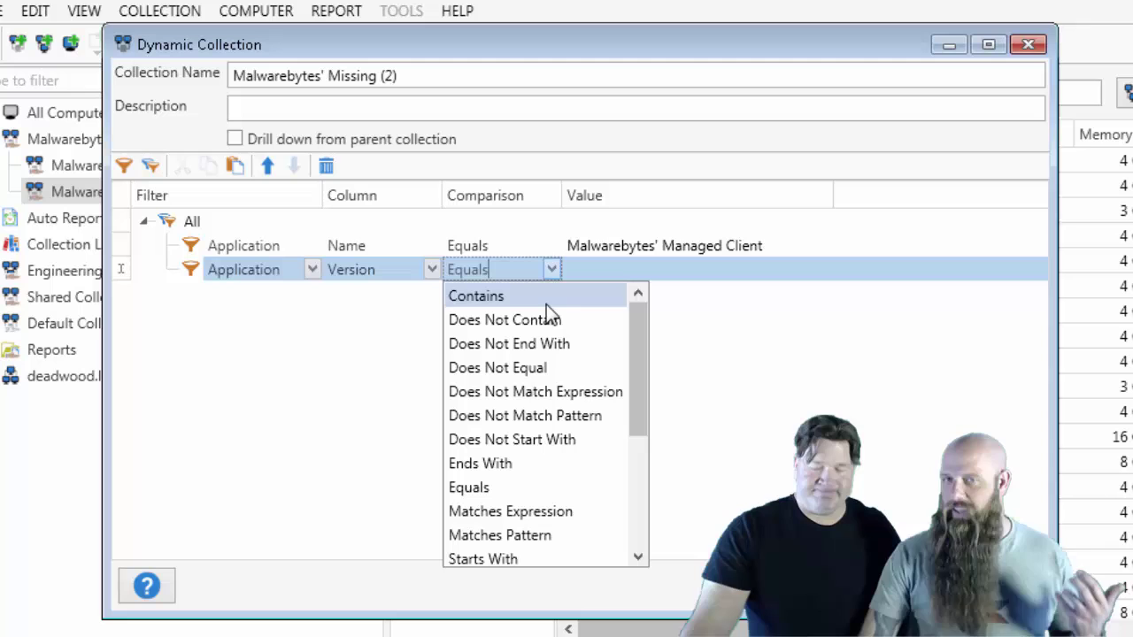
drag(637, 362, 649, 455)
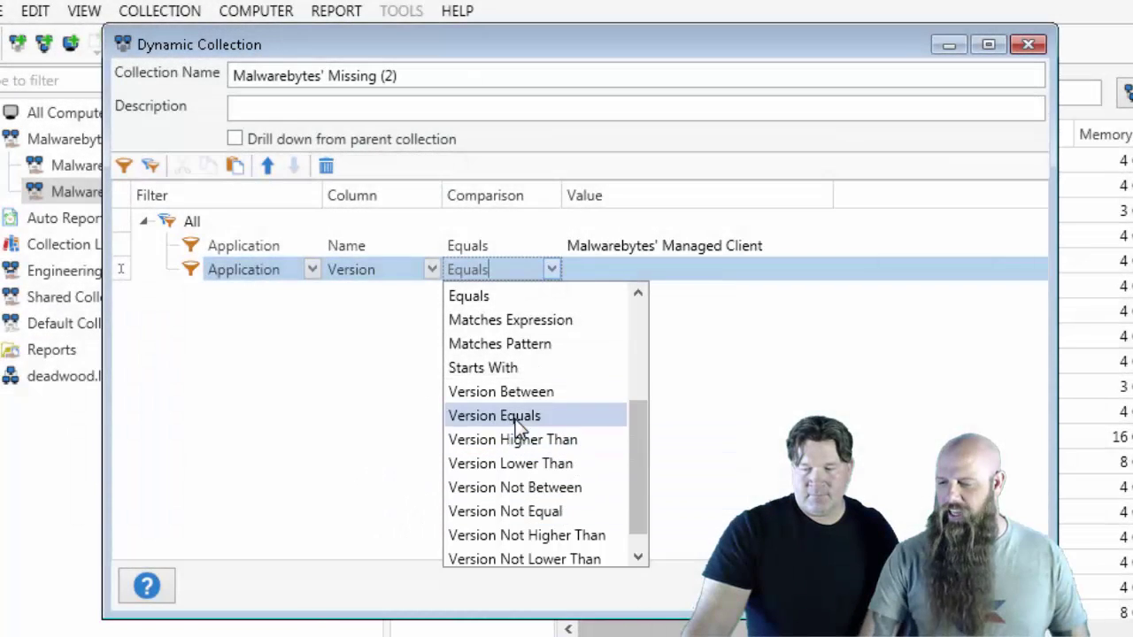
click(518, 419)
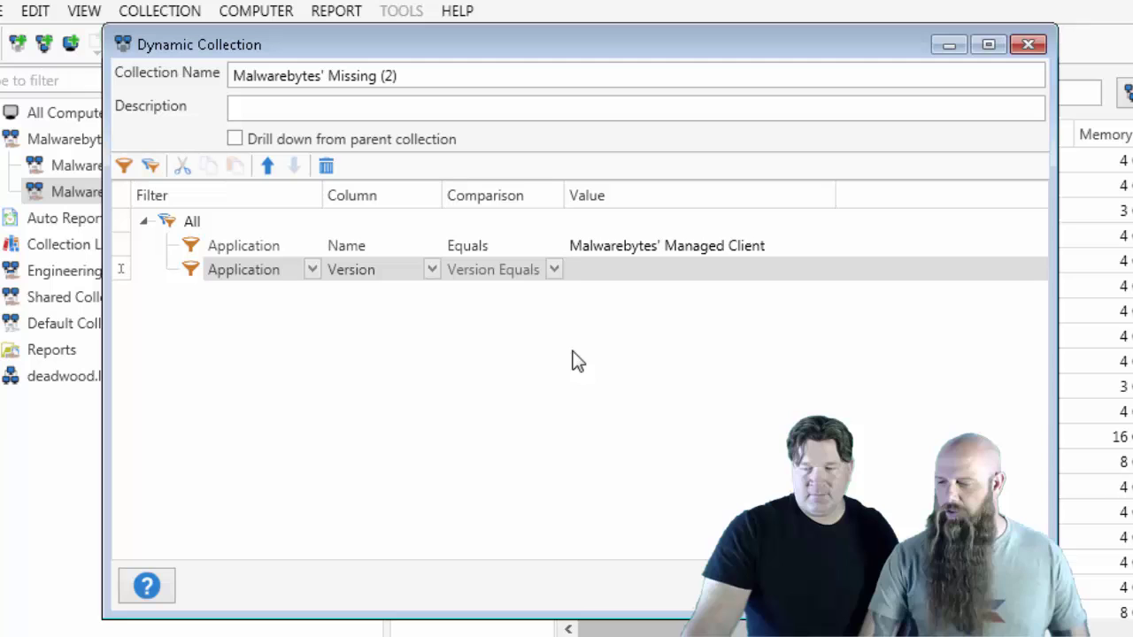
click(596, 268)
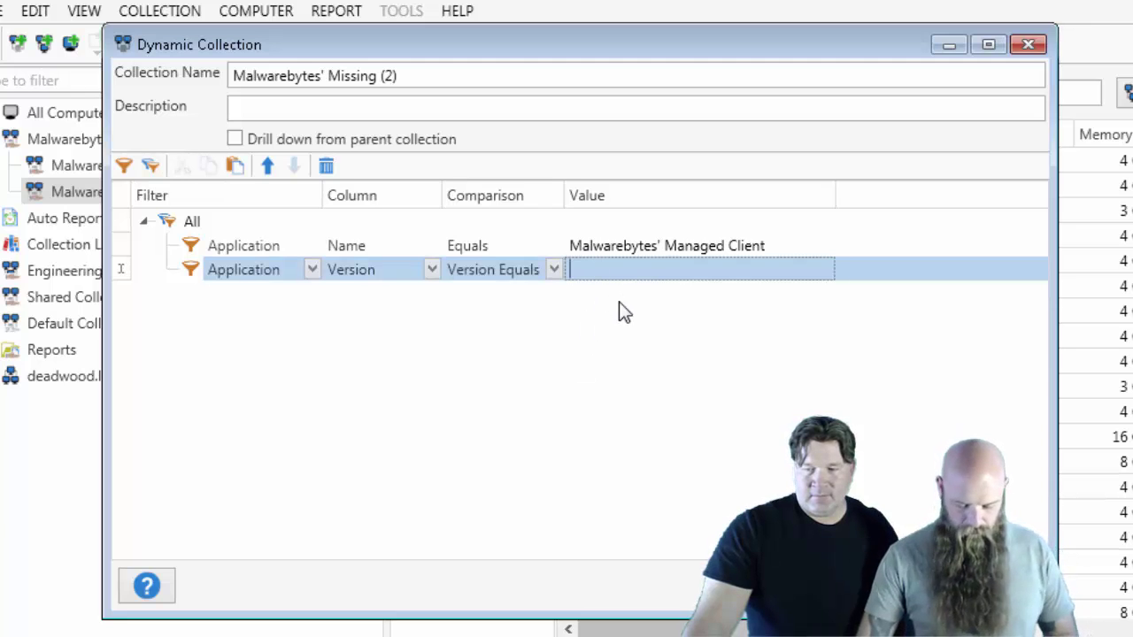
text(1.5.0.2701)
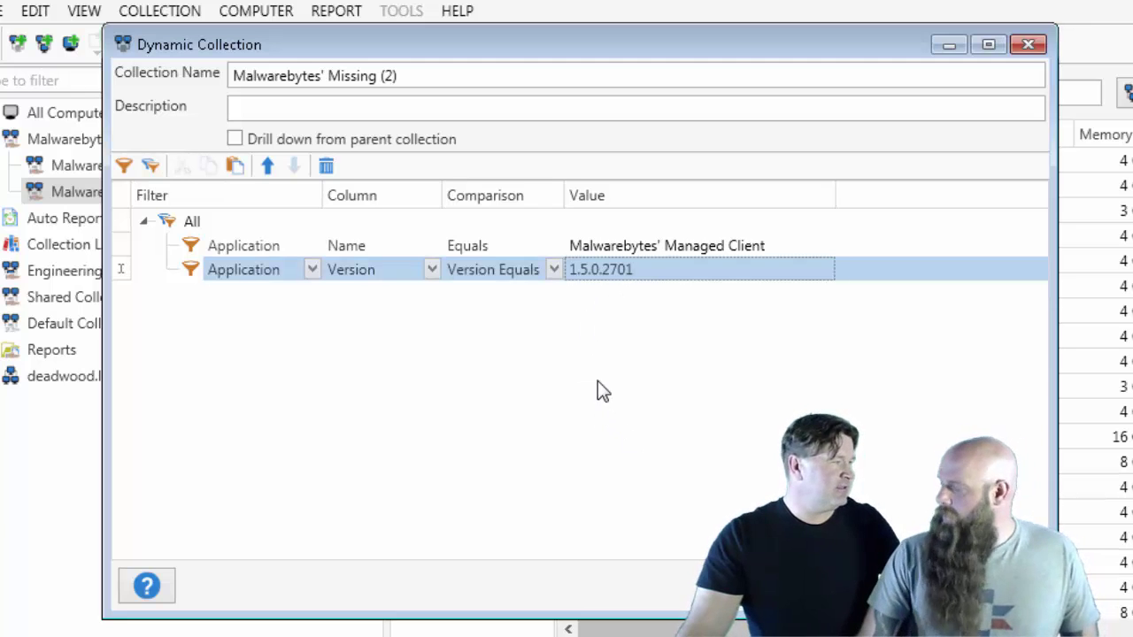
Change the version comparison to Version Lower Than 1.5.0.2701 and save the collection.
click(554, 269)
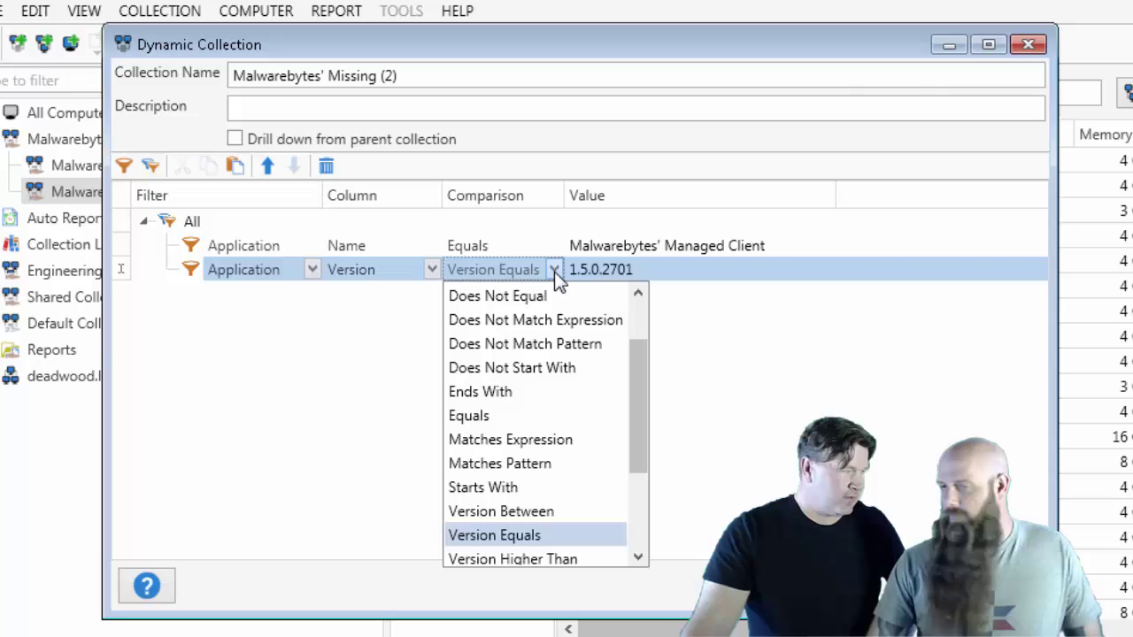
click(637, 557)
click(637, 558)
click(637, 558)
scroll(609, 555, down, 1)
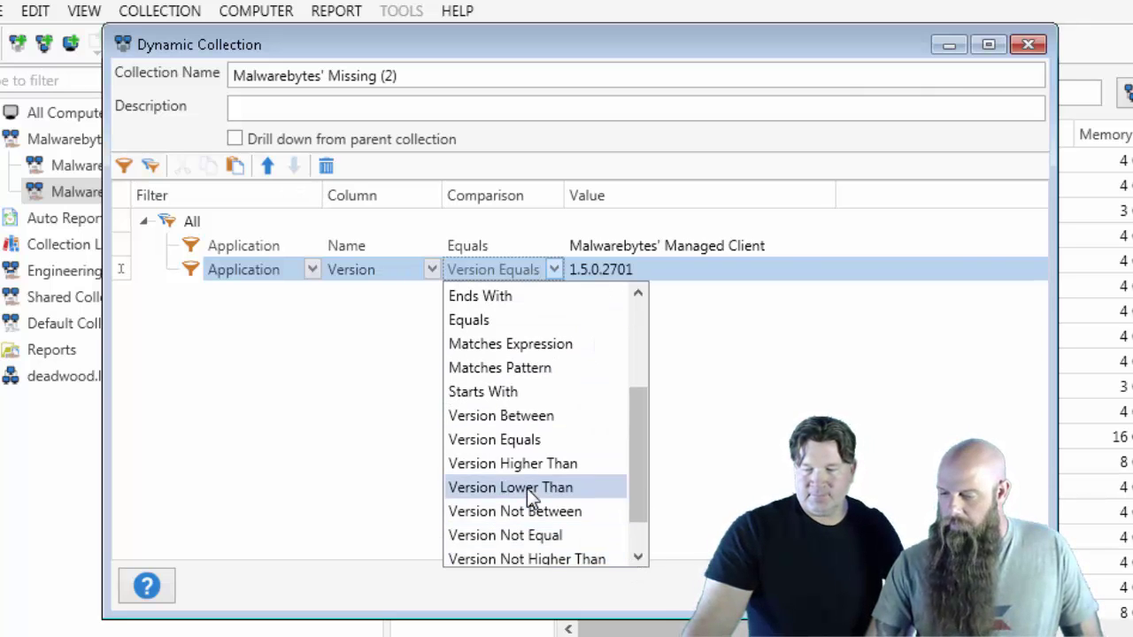
click(527, 489)
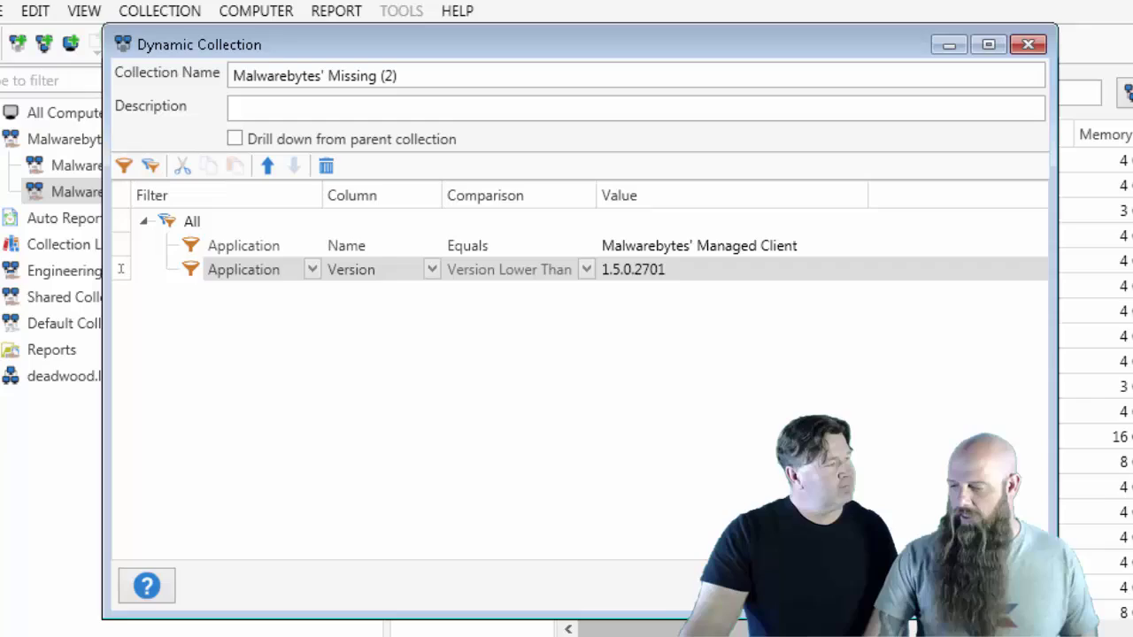
key(Return)
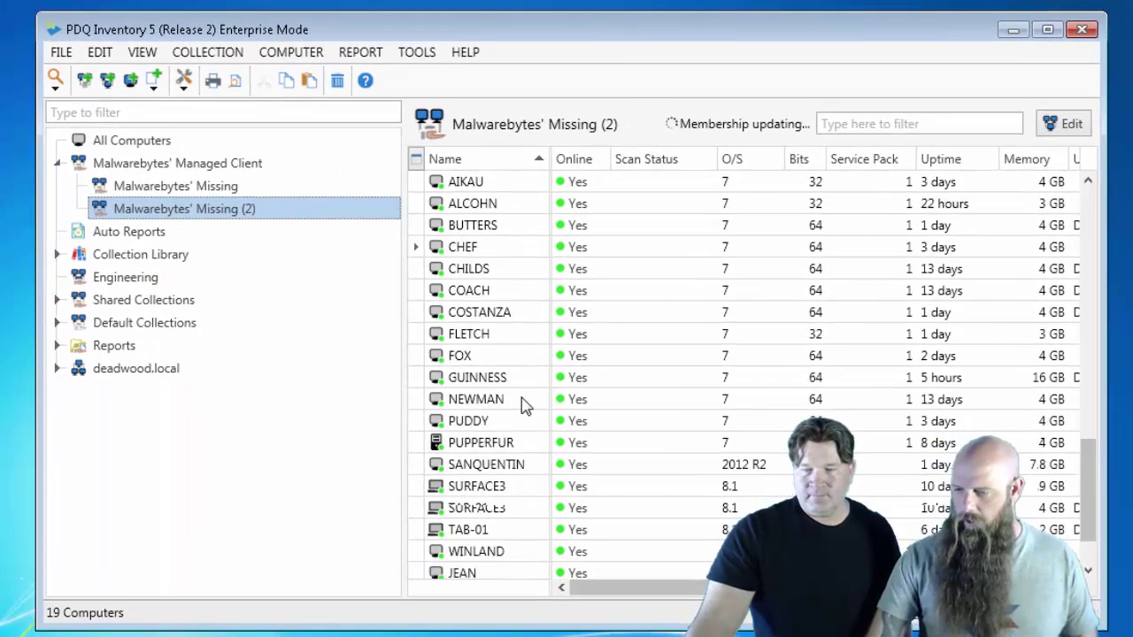
Rename Malwarebytes' Missing (2) to Malwarebytes' (Old Version) and save it.
double_click(163, 217)
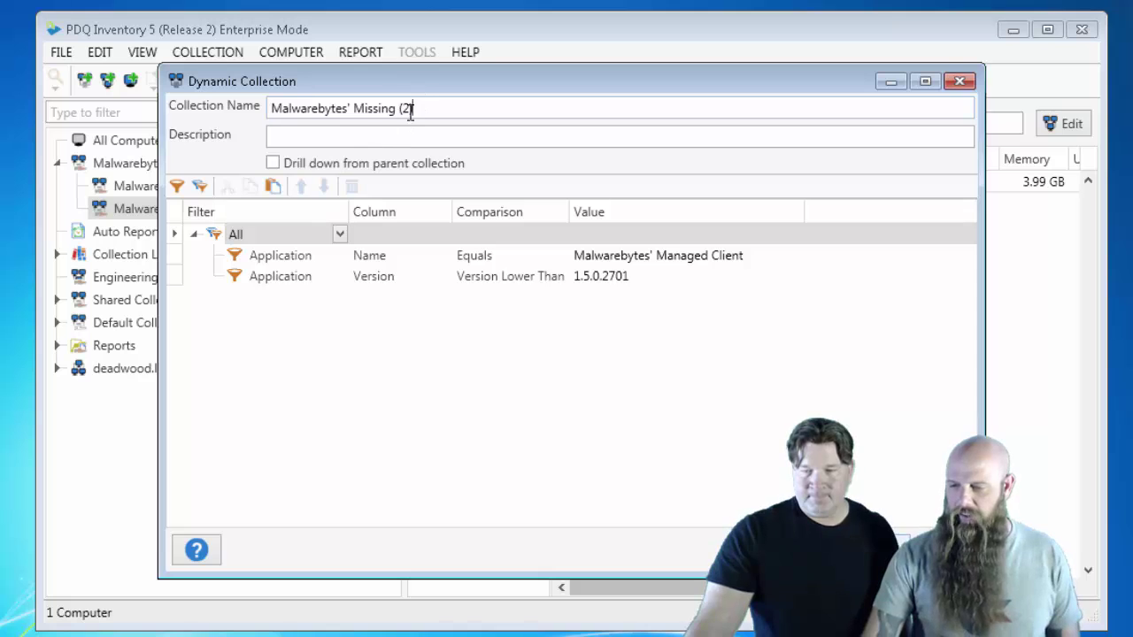
drag(410, 110, 354, 129)
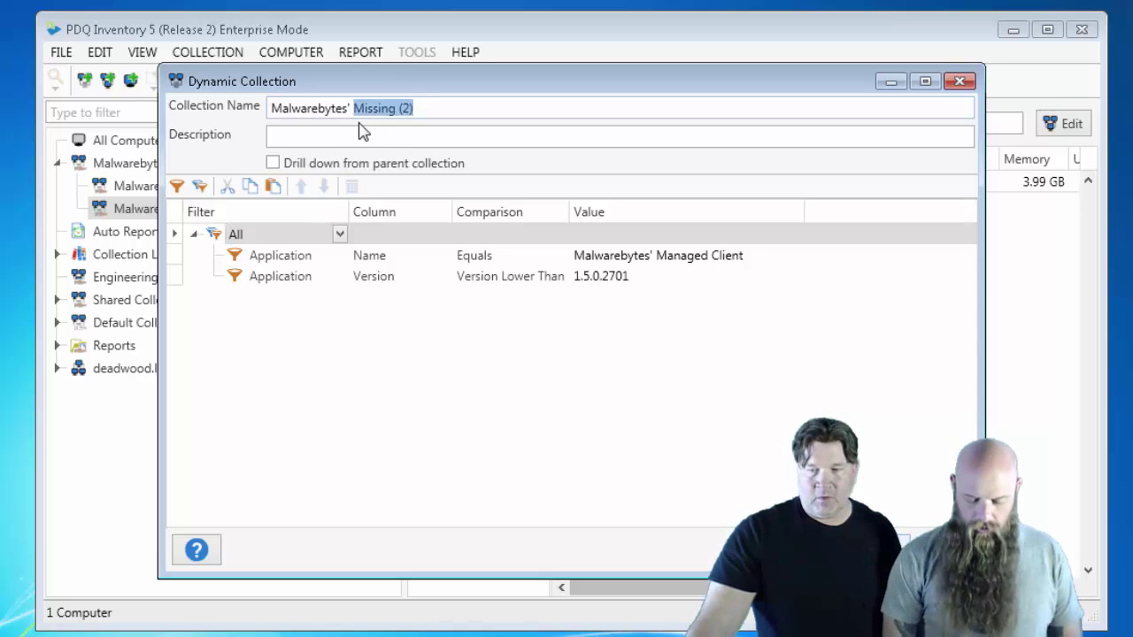
text((Old Versio)
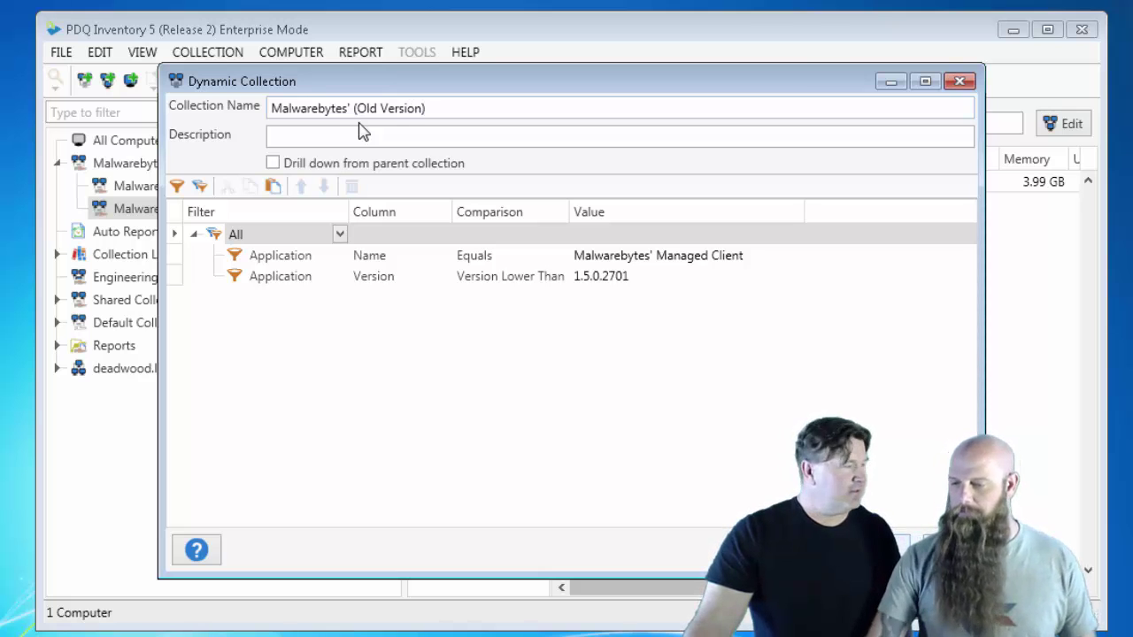
key(Return)
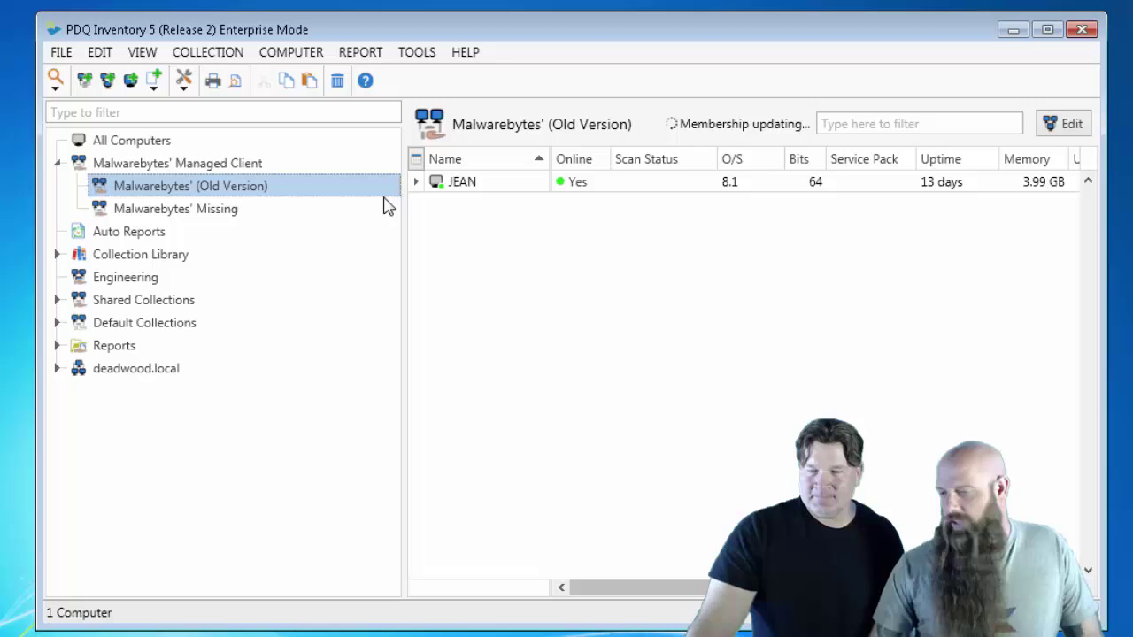
double_click(465, 189)
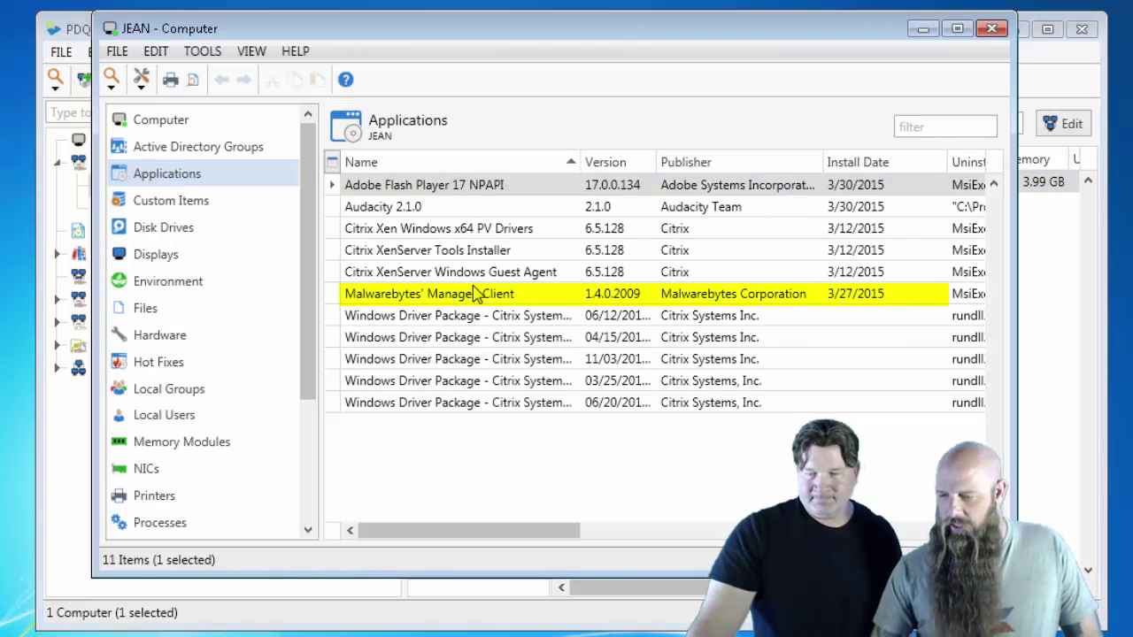
click(993, 29)
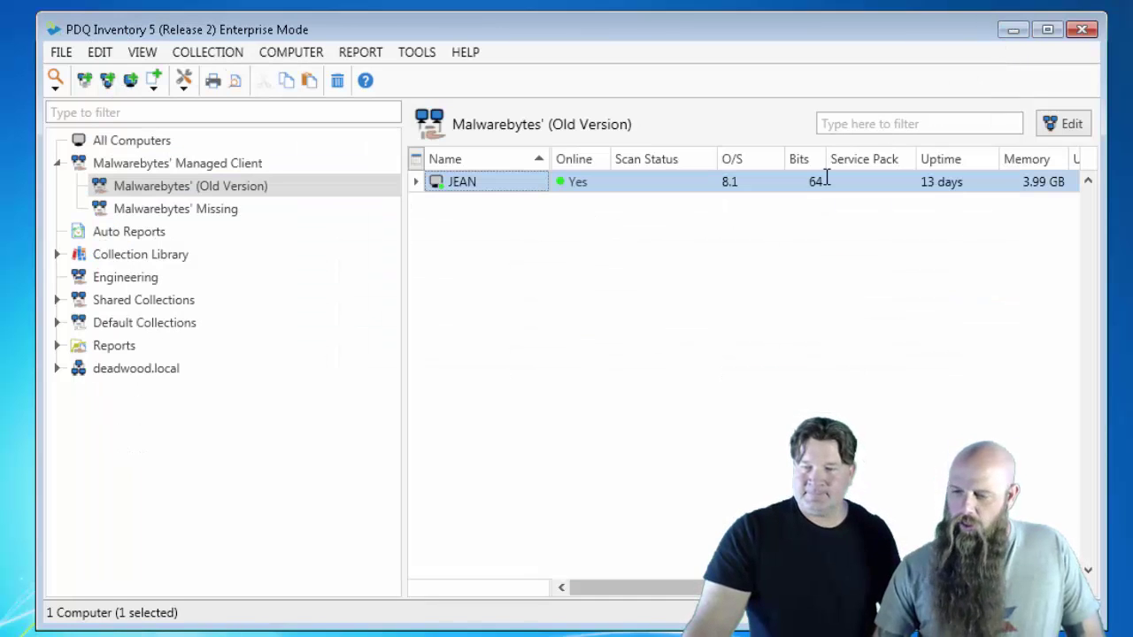
Duplicate the Old Version collection and rename the copy to Malwarebytes' (Current).
right_click(183, 186)
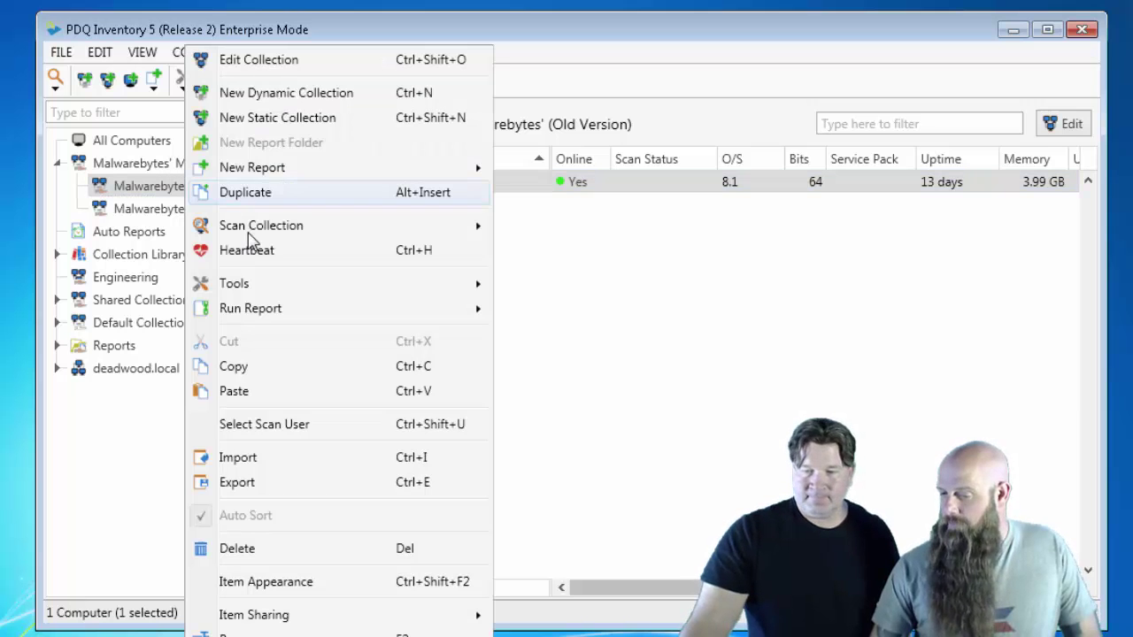
click(253, 193)
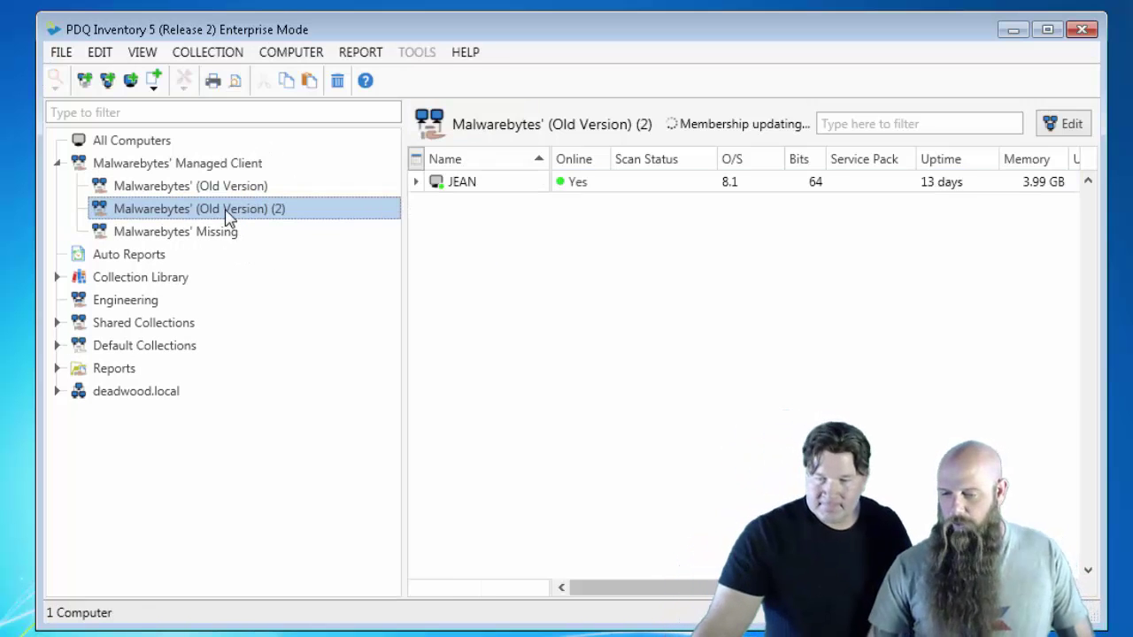
double_click(229, 217)
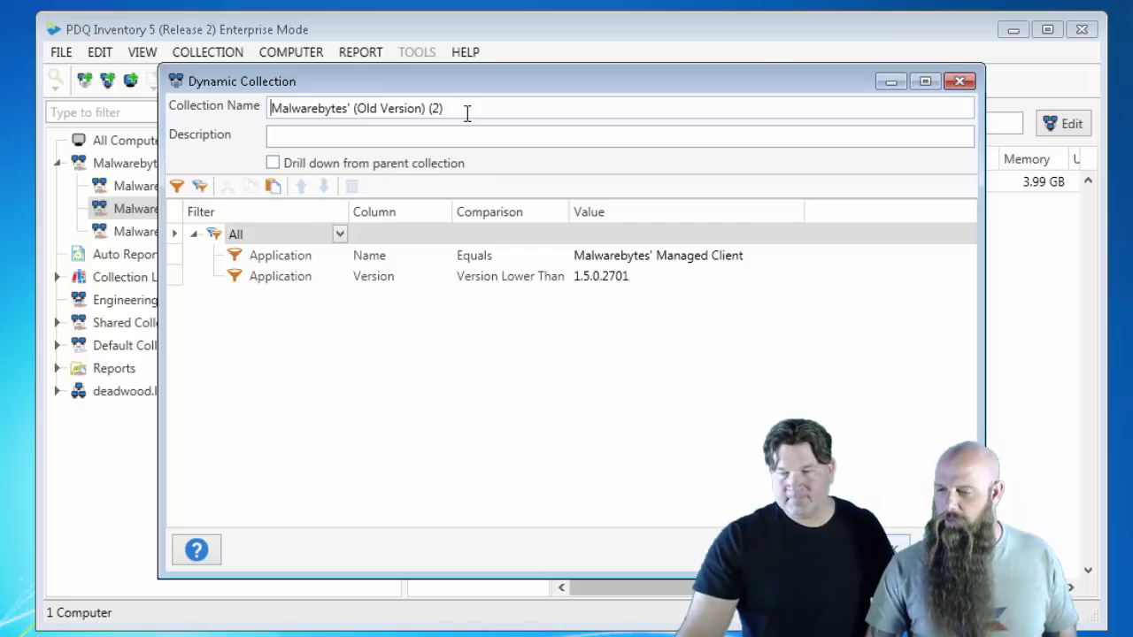
drag(467, 109, 357, 134)
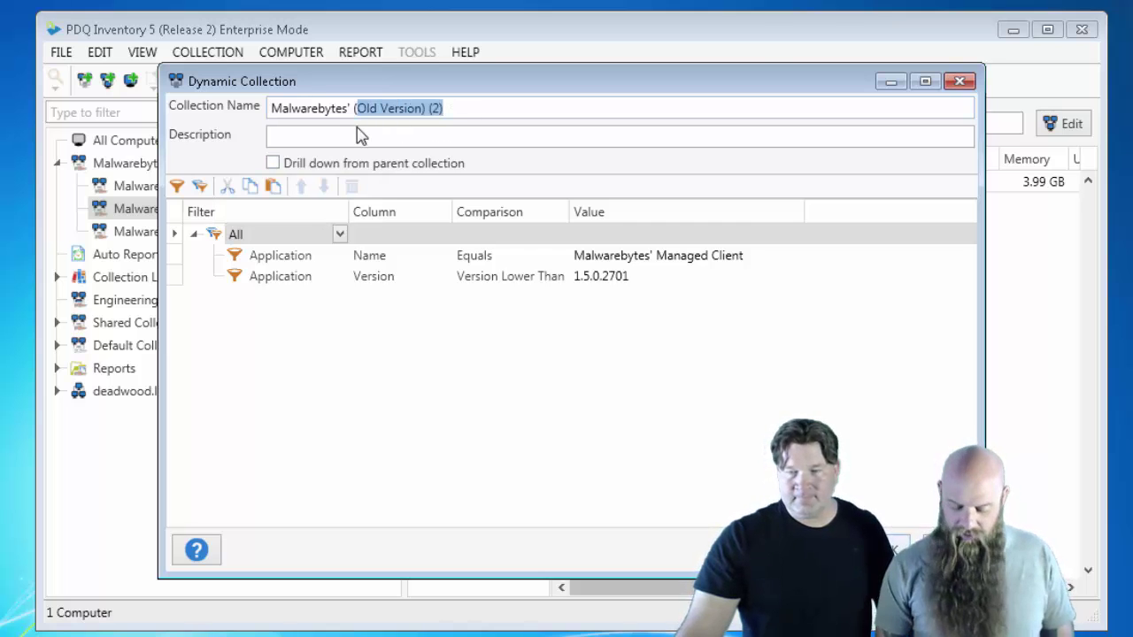
key(BackSpace)
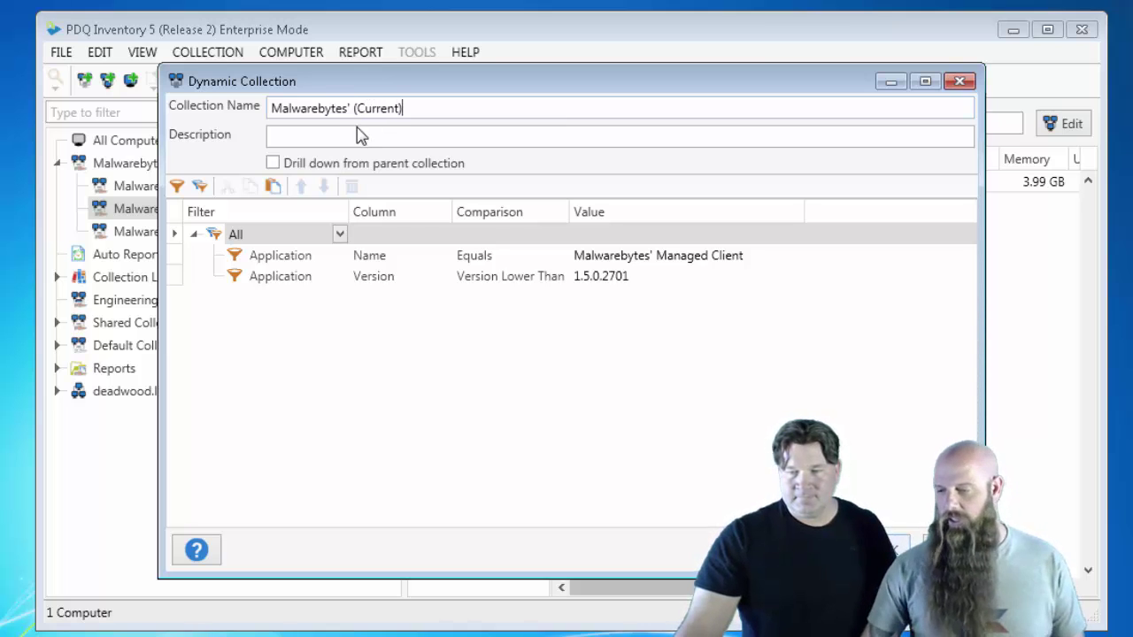
Change the version filter comparison to Version Equals 1.5.0.2701 and save the collection.
click(536, 278)
click(561, 277)
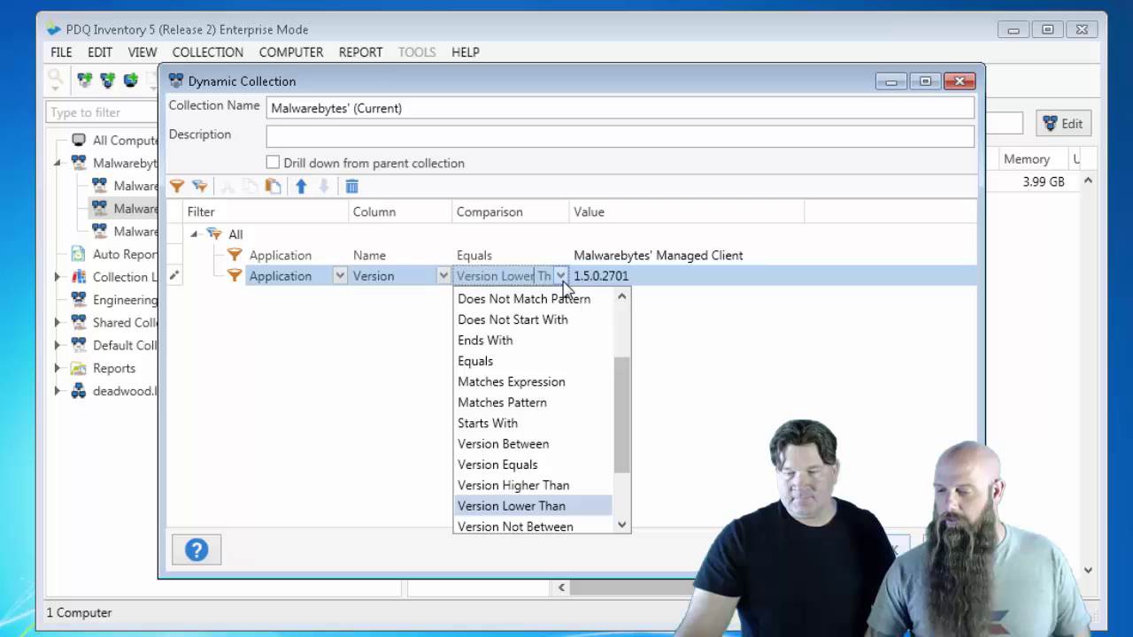
click(543, 465)
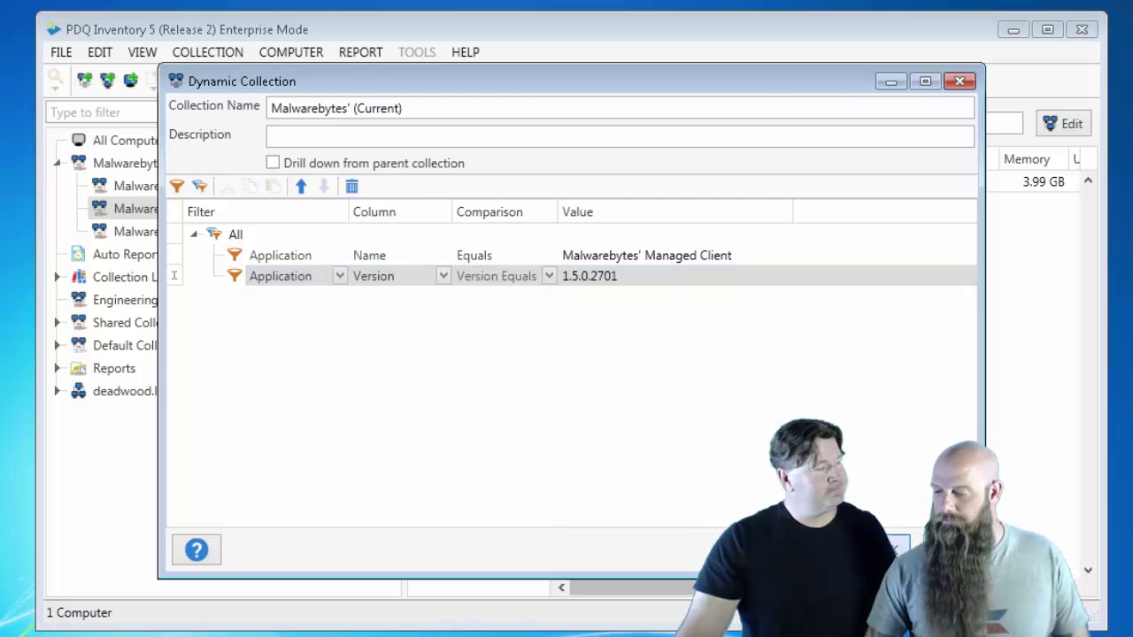
click(894, 549)
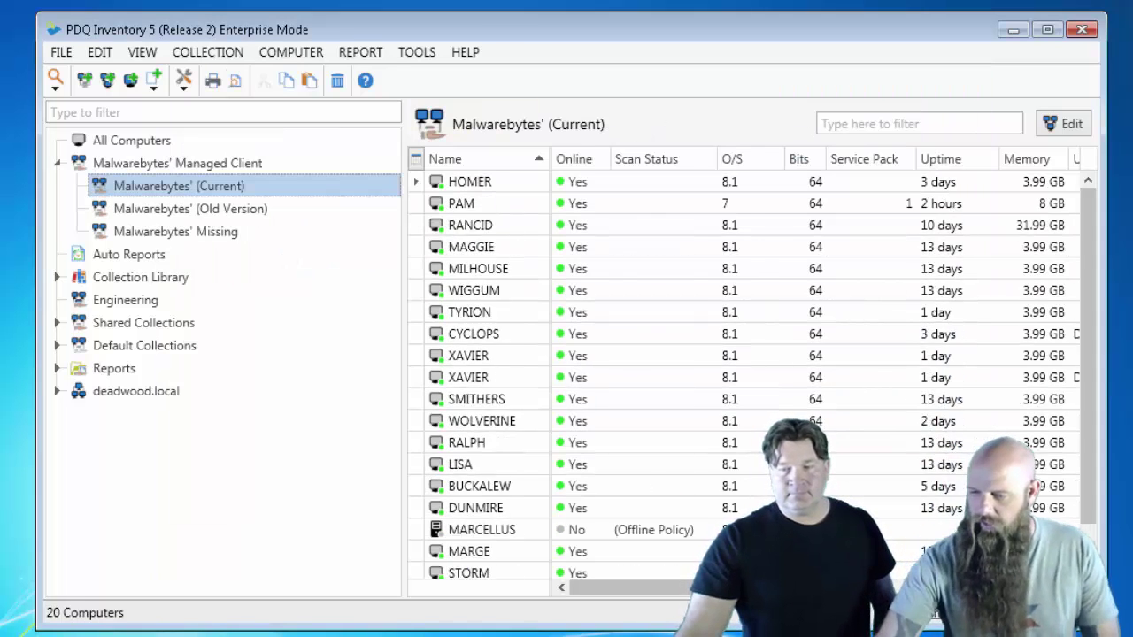